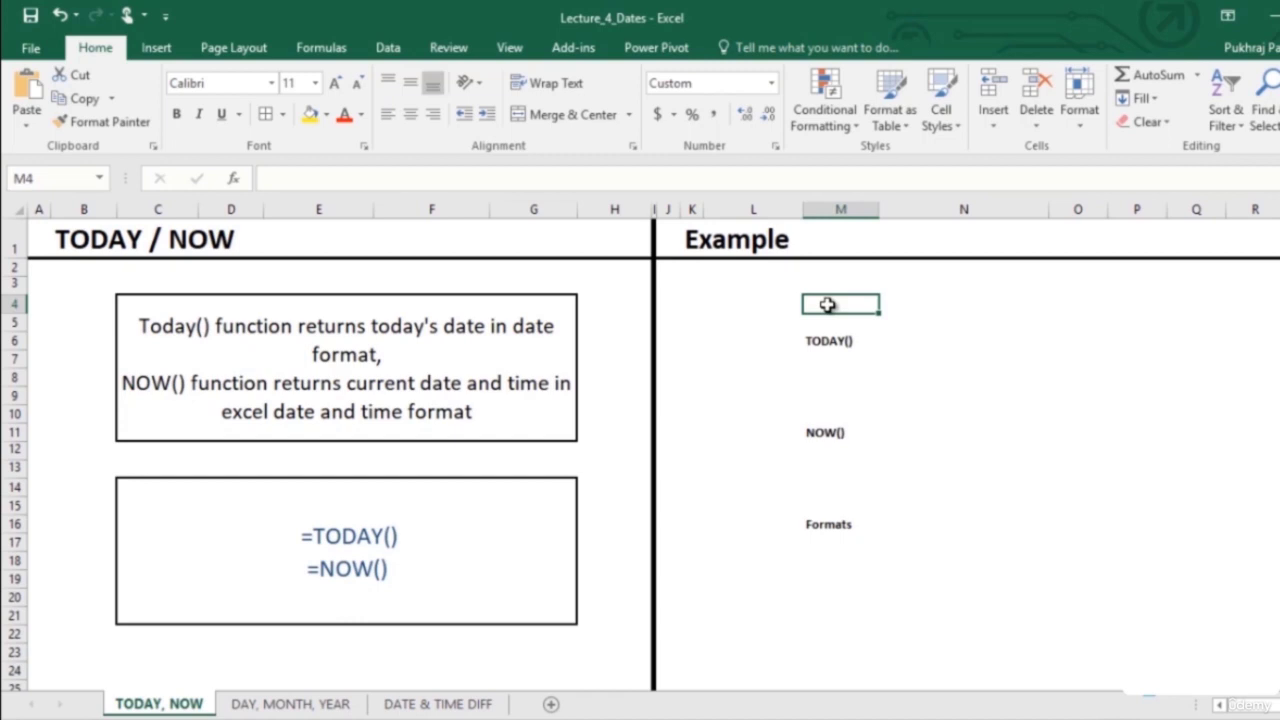
# Enter 1 oct in M4 and confirm it is stored as the date 10/1/2018
pyautogui.write('1 oc')
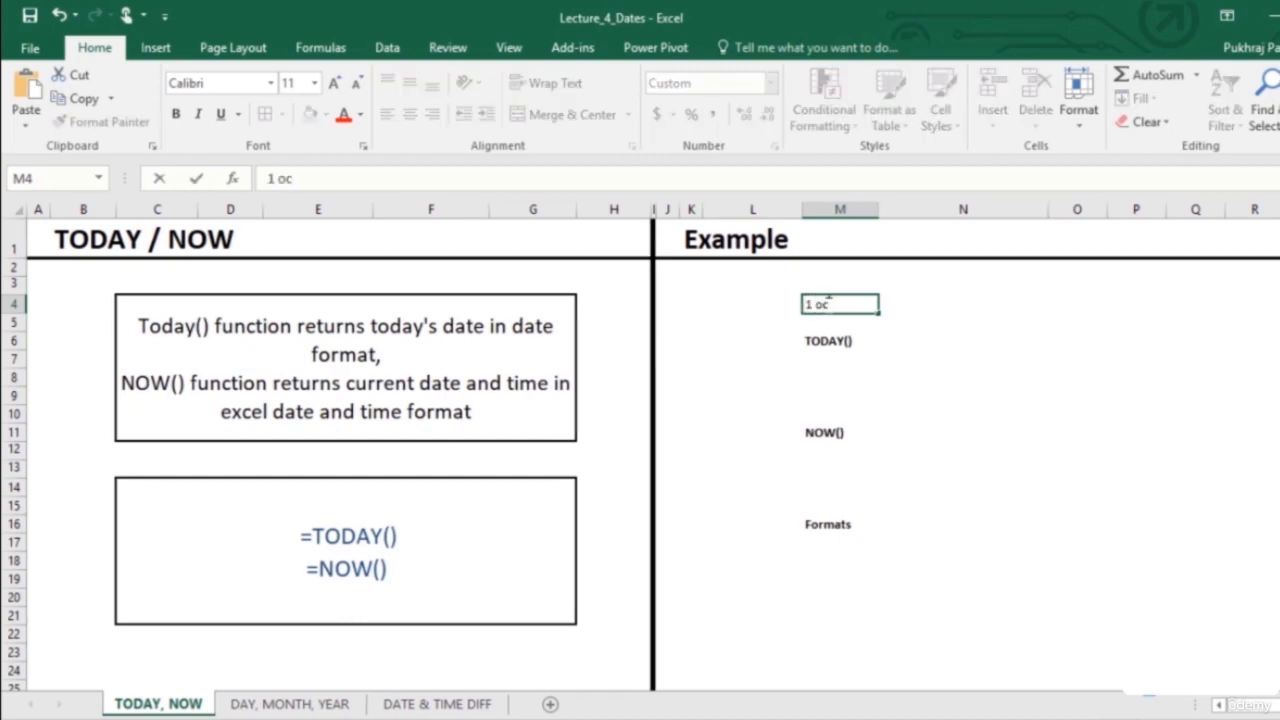
pyautogui.write('t')
pyautogui.press('Return')
pyautogui.click(827, 304)
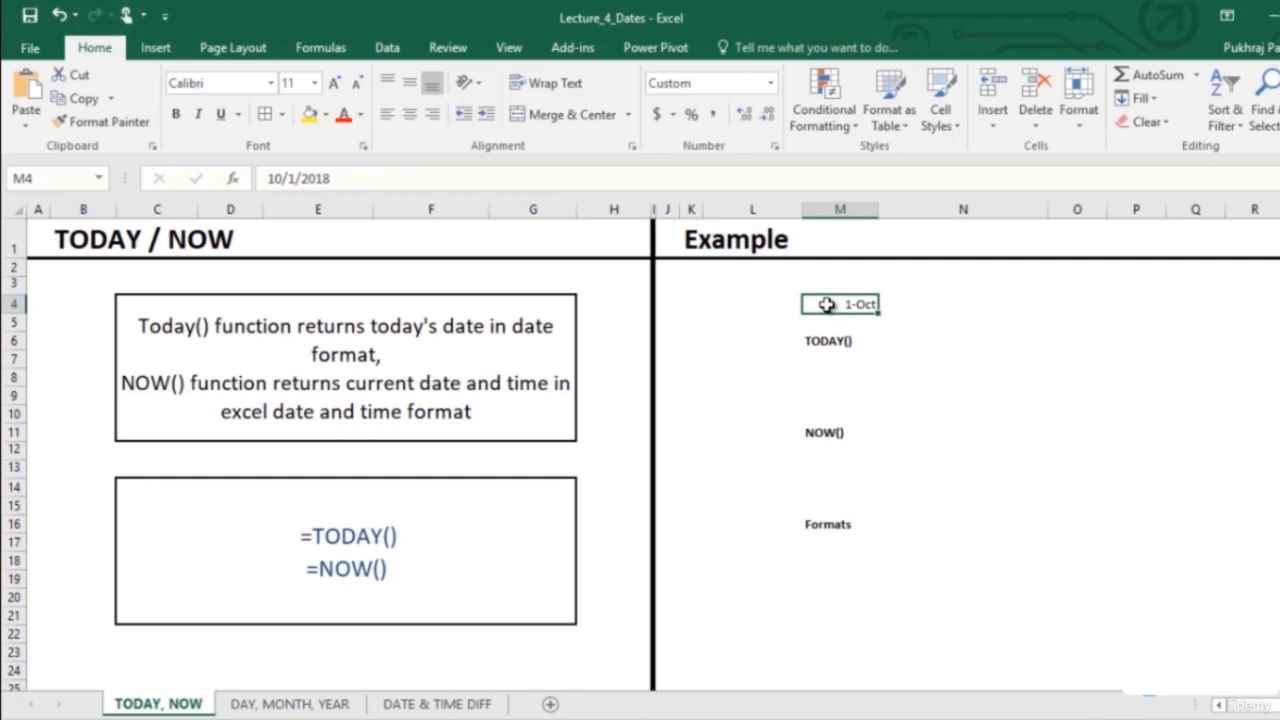
pyautogui.moveTo(364, 178); pyautogui.dragTo(252, 160)
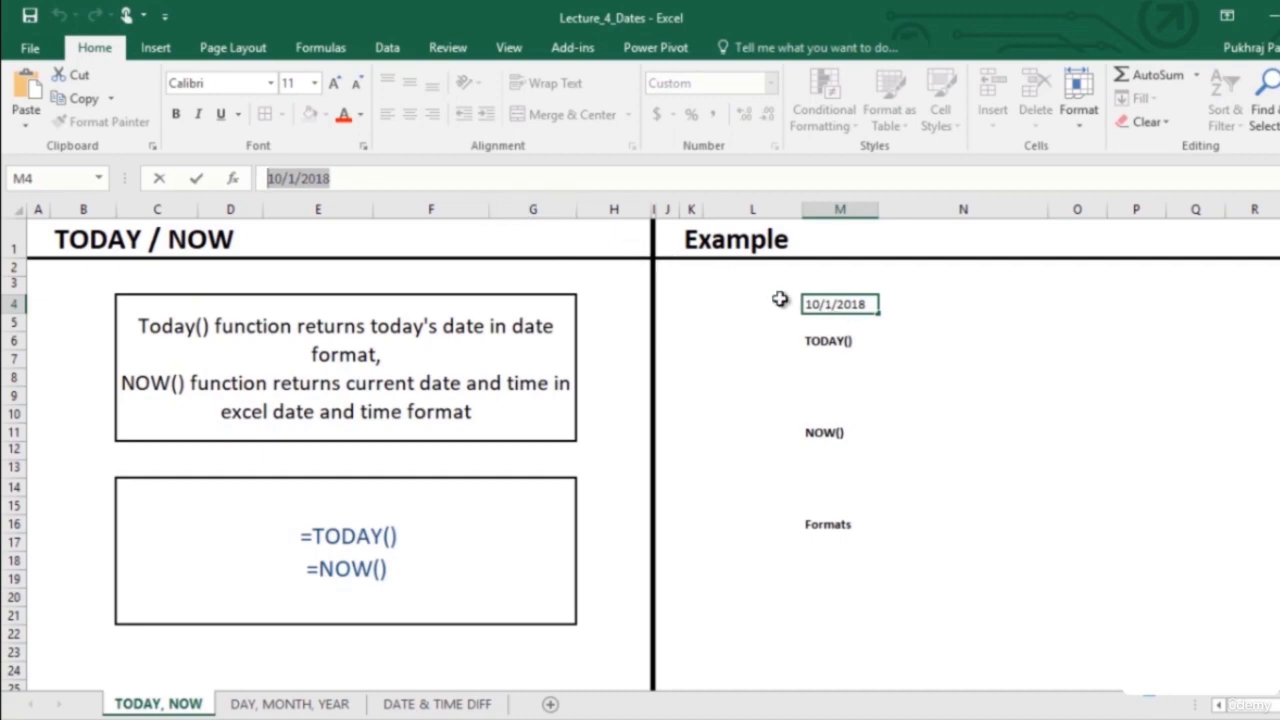
# Enter =TODAY() in N6 so it returns 11/12/2018
pyautogui.click(905, 341)
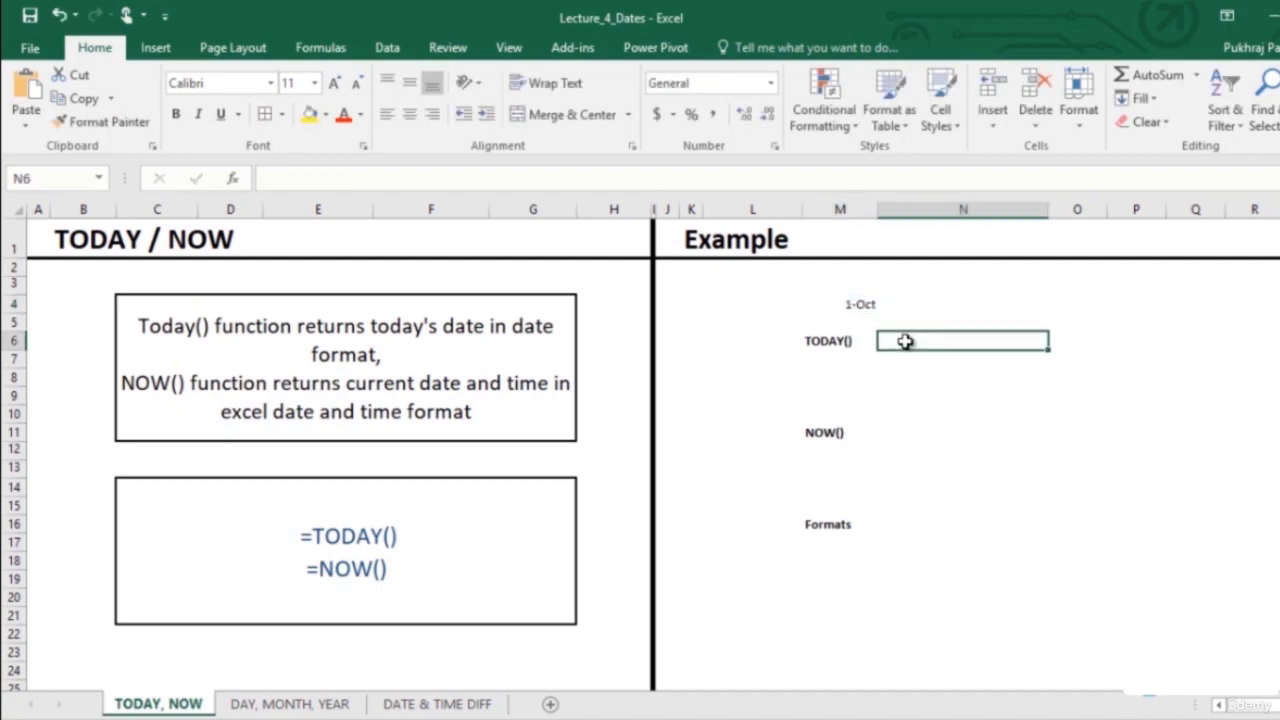
pyautogui.write('=t')
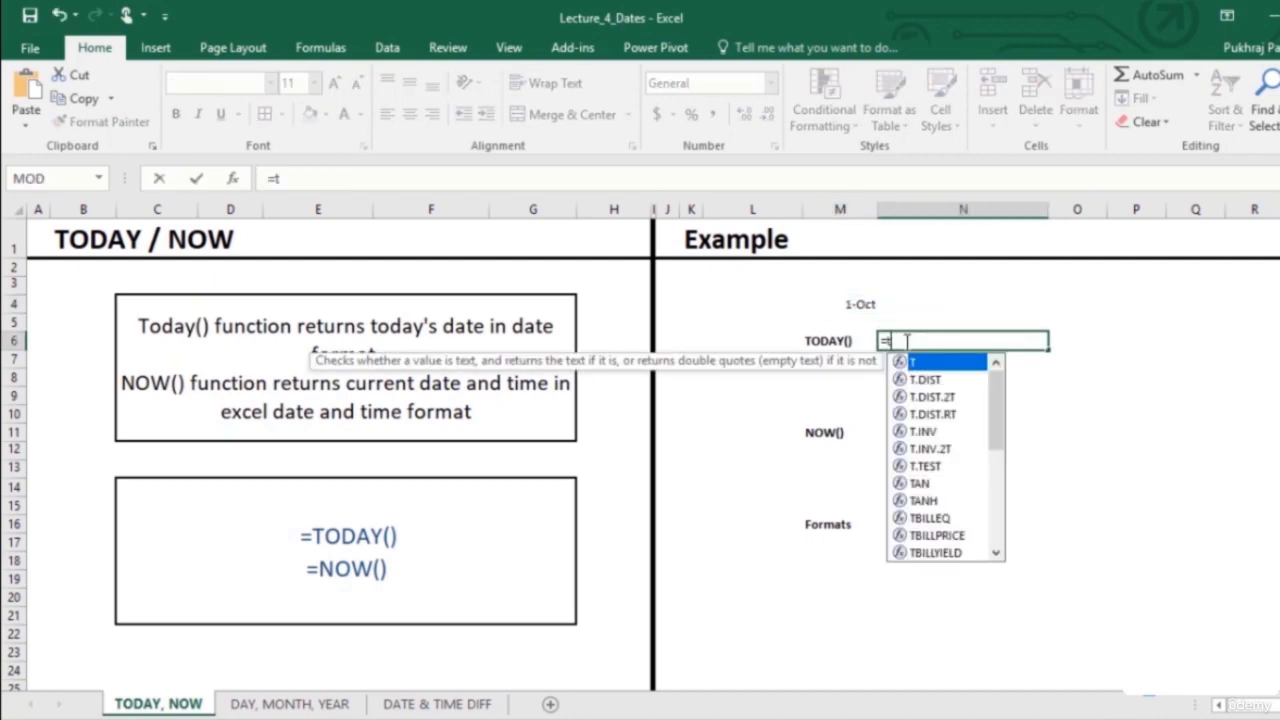
pyautogui.write('oda')
pyautogui.press('Tab')
pyautogui.write(')')
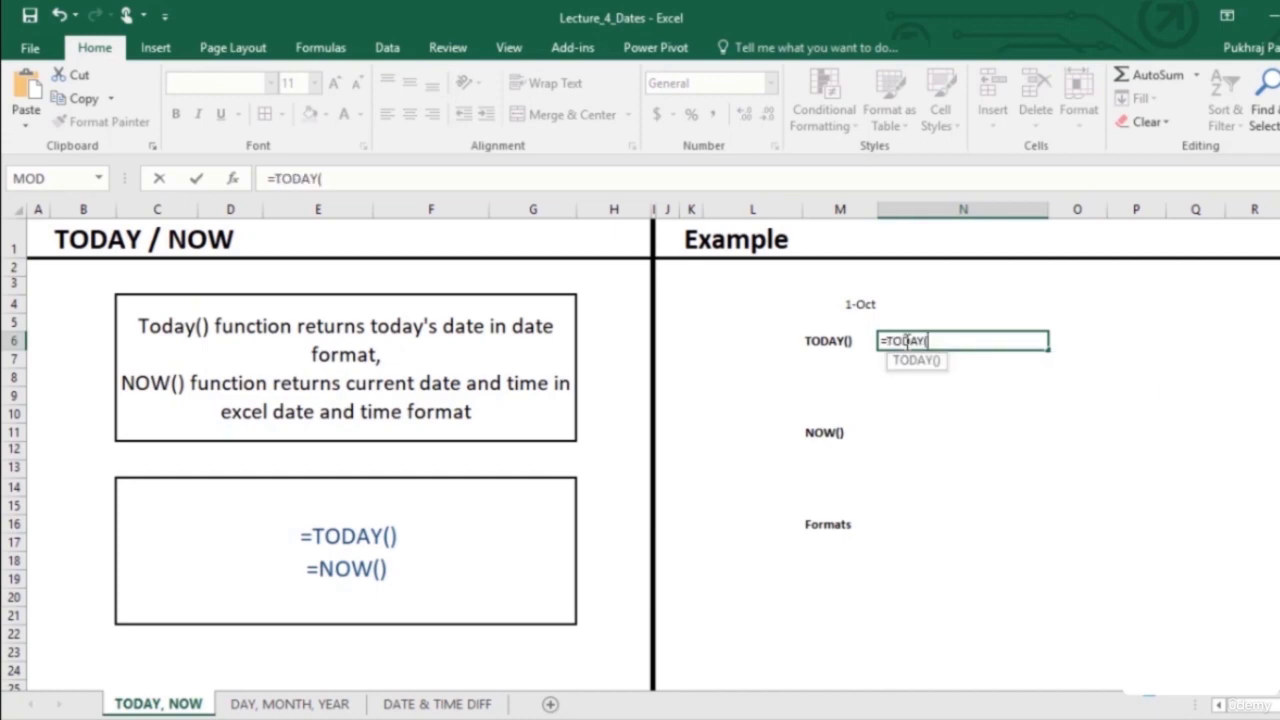
pyautogui.press('Return')
pyautogui.click(905, 341)
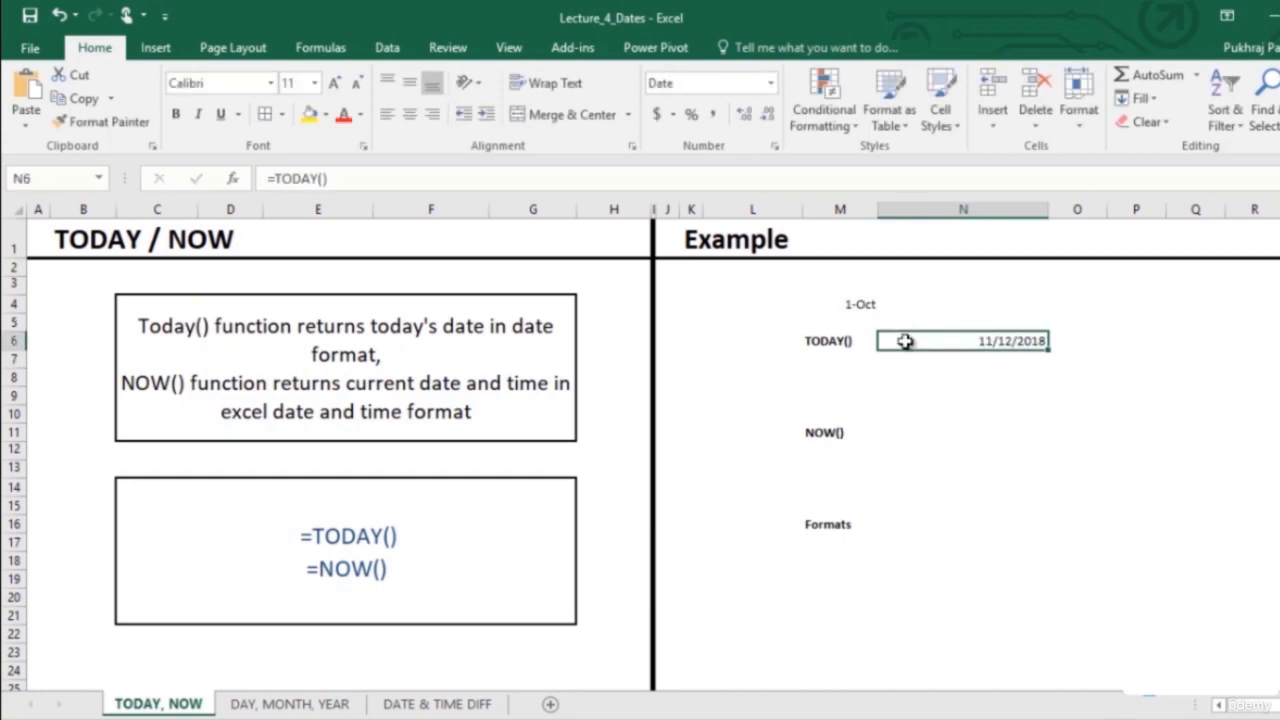
pyautogui.press('Return')
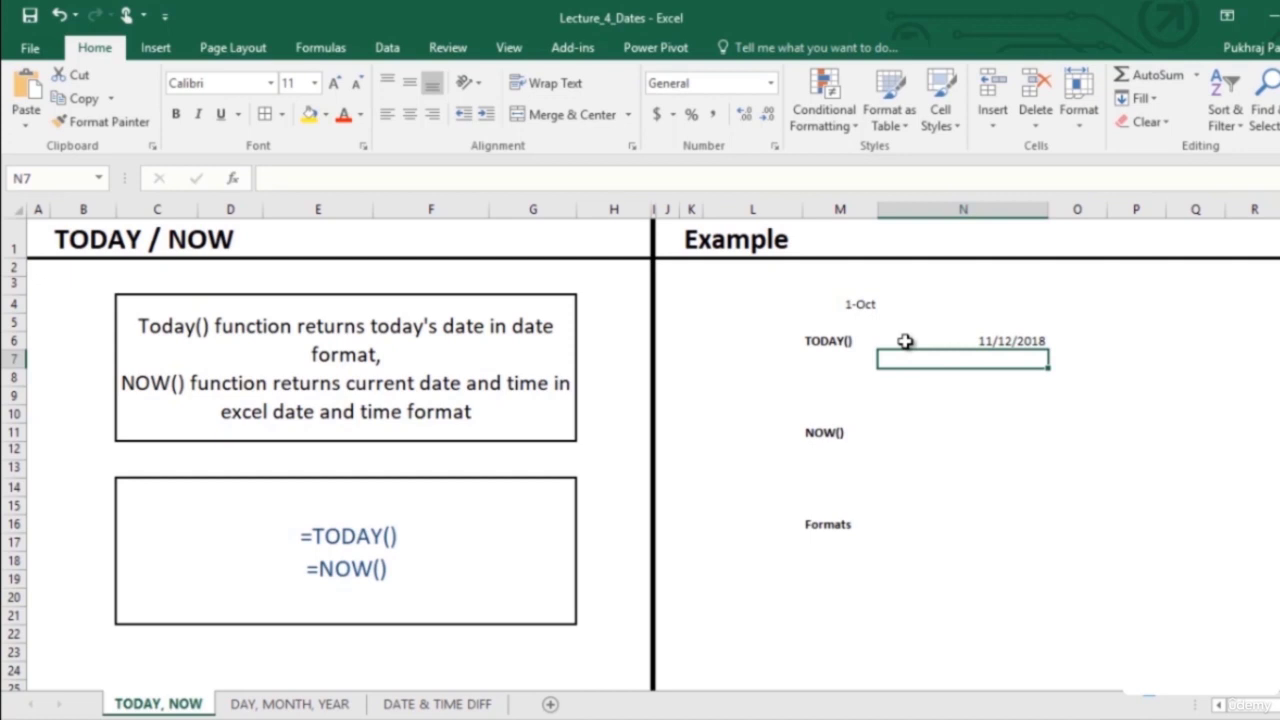
pyautogui.press('Down')
pyautogui.press('Down')
pyautogui.press('Down')
pyautogui.press('Down')
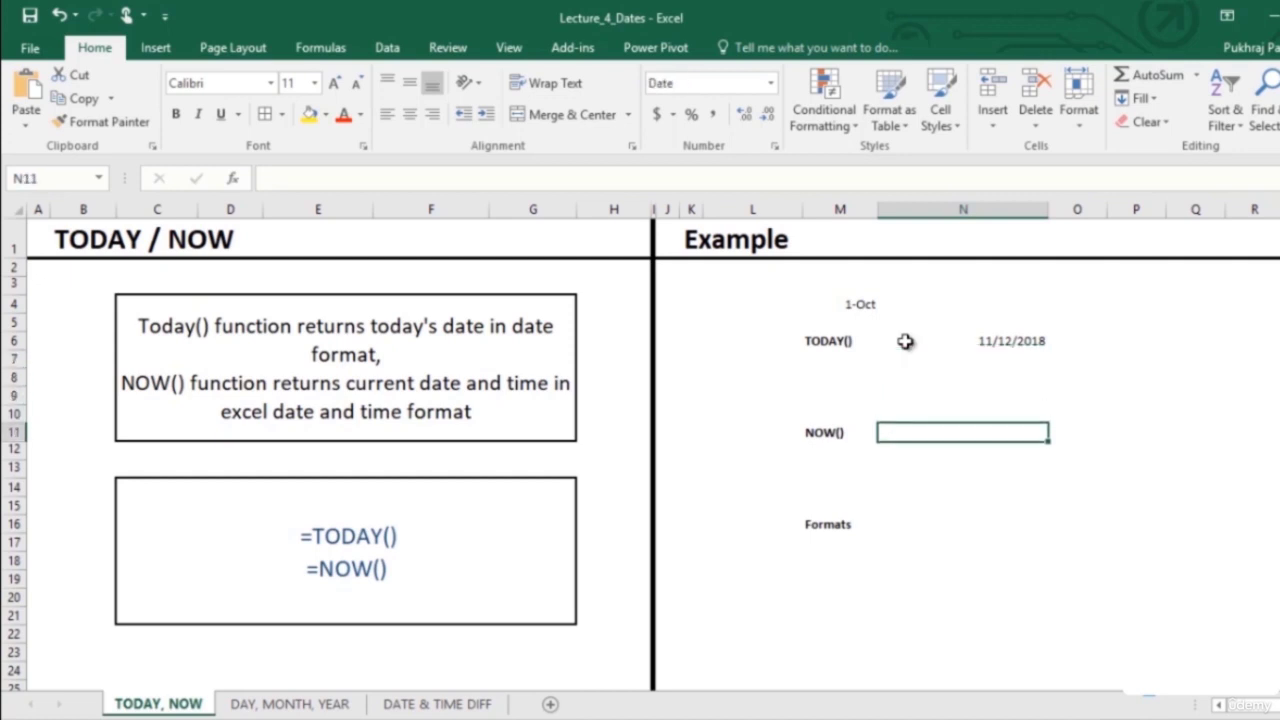
# Enter =NOW() in O11 beside the NOW() label
pyautogui.click(1070, 436)
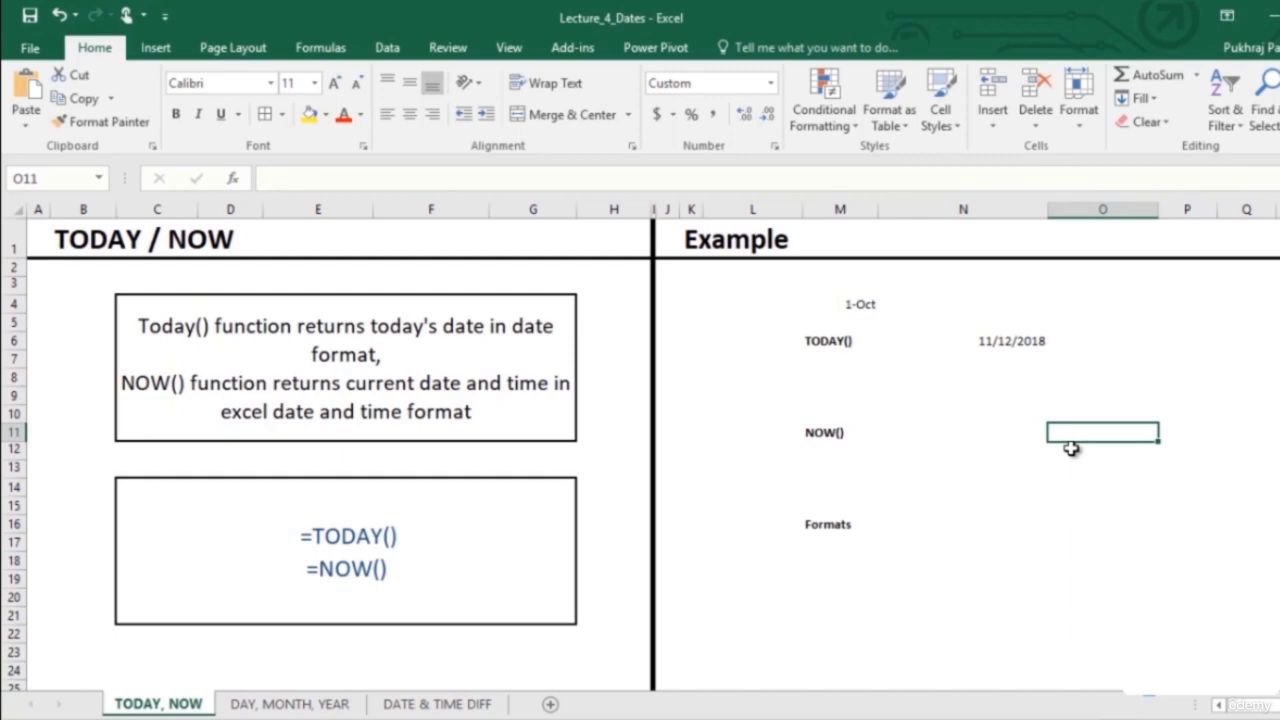
pyautogui.write('=no')
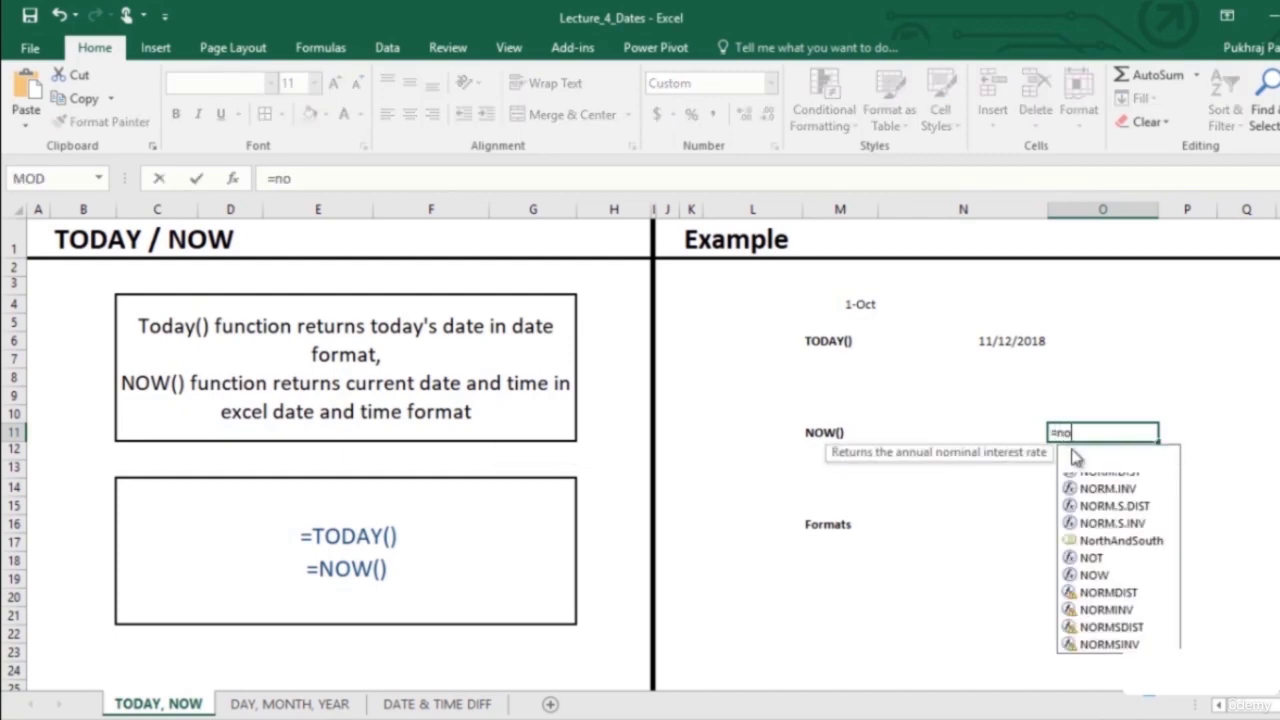
pyautogui.write('w')
pyautogui.doubleClick(1072, 455)
pyautogui.write(')')
pyautogui.press('Return')
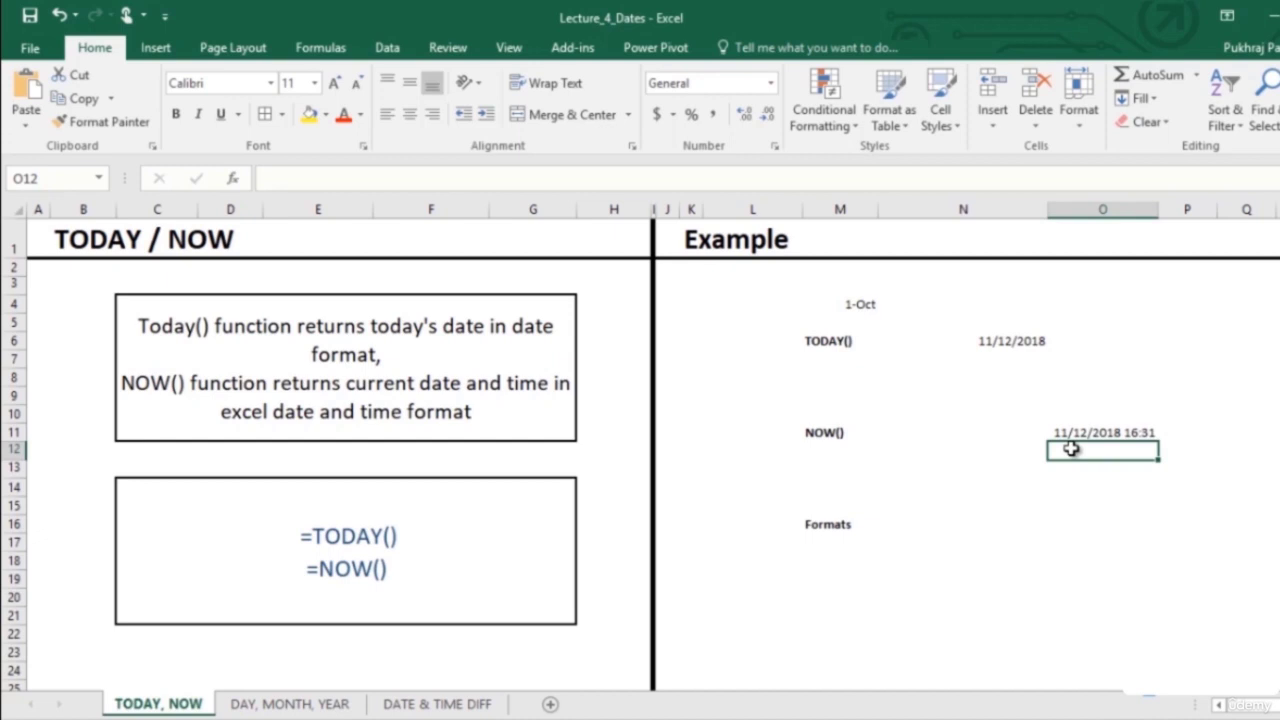
pyautogui.press('Up')
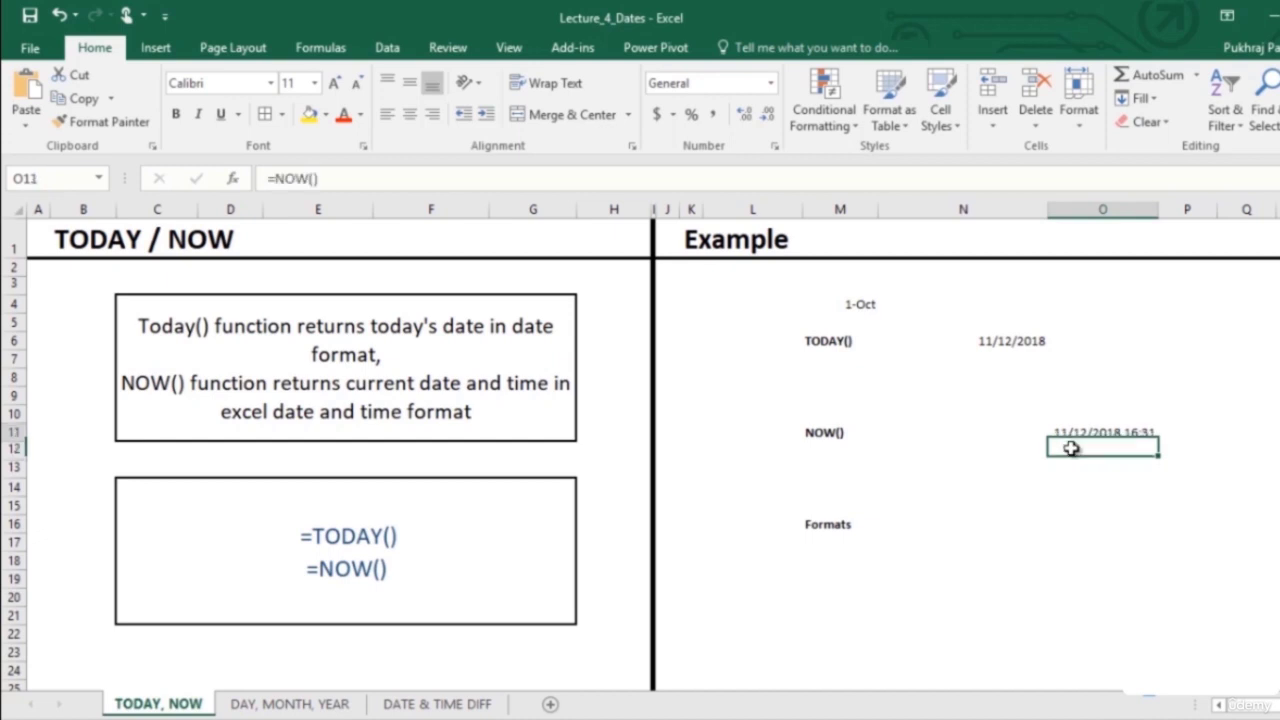
pyautogui.click(770, 83)
# Format O11 as Number so the NOW result shows serial 43416.69
pyautogui.click(767, 165)
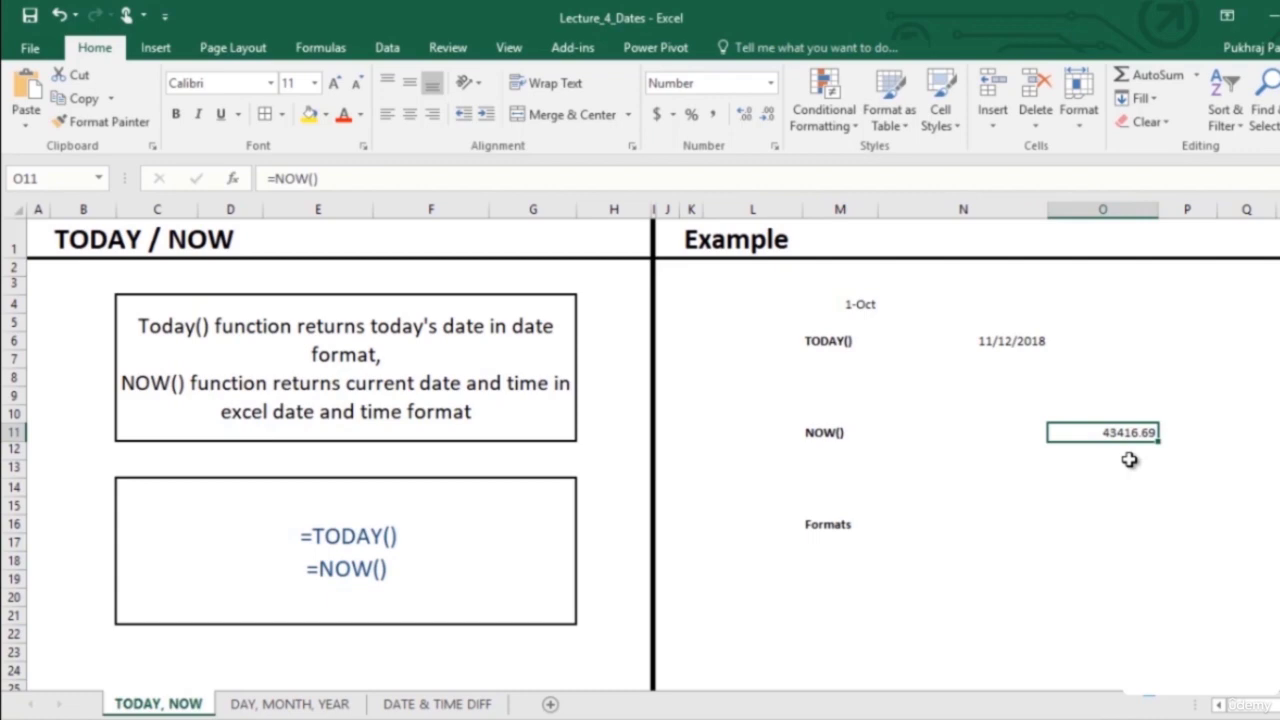
pyautogui.press('Down')
# Enter =NOW() in O16 on the Formats row
pyautogui.press('Down')
pyautogui.press('Down')
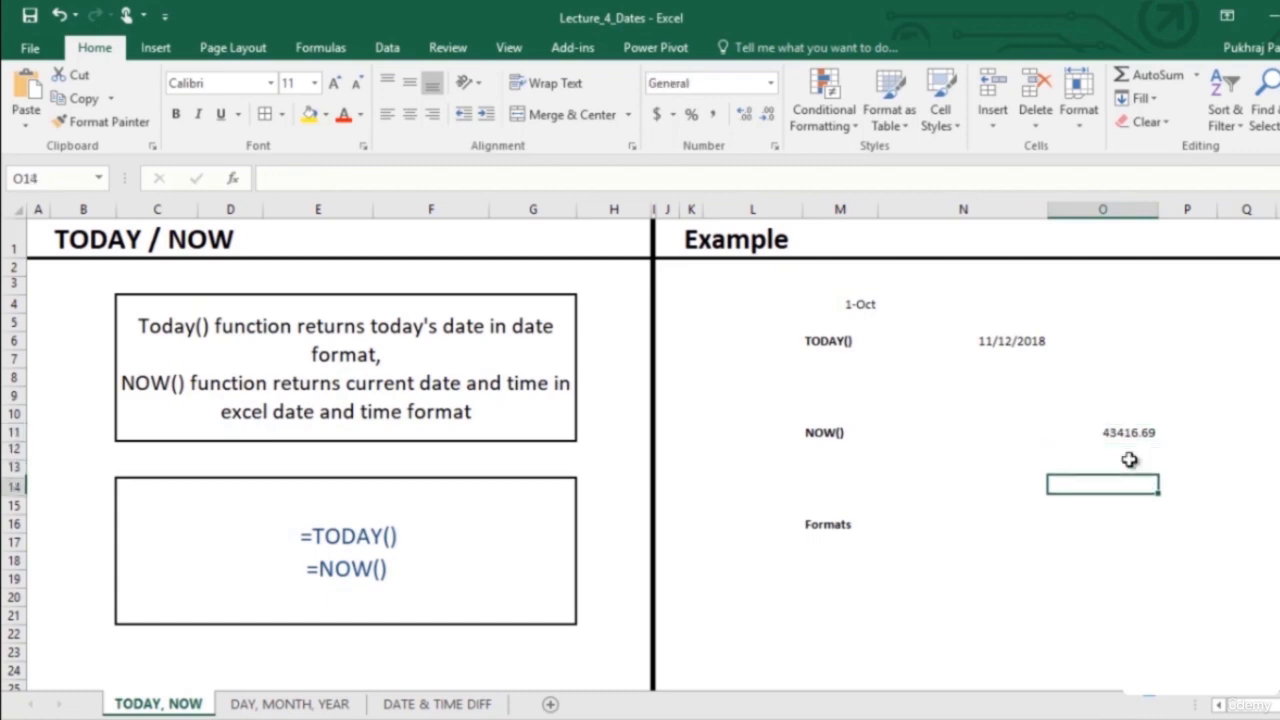
pyautogui.press('Down')
pyautogui.press('Down')
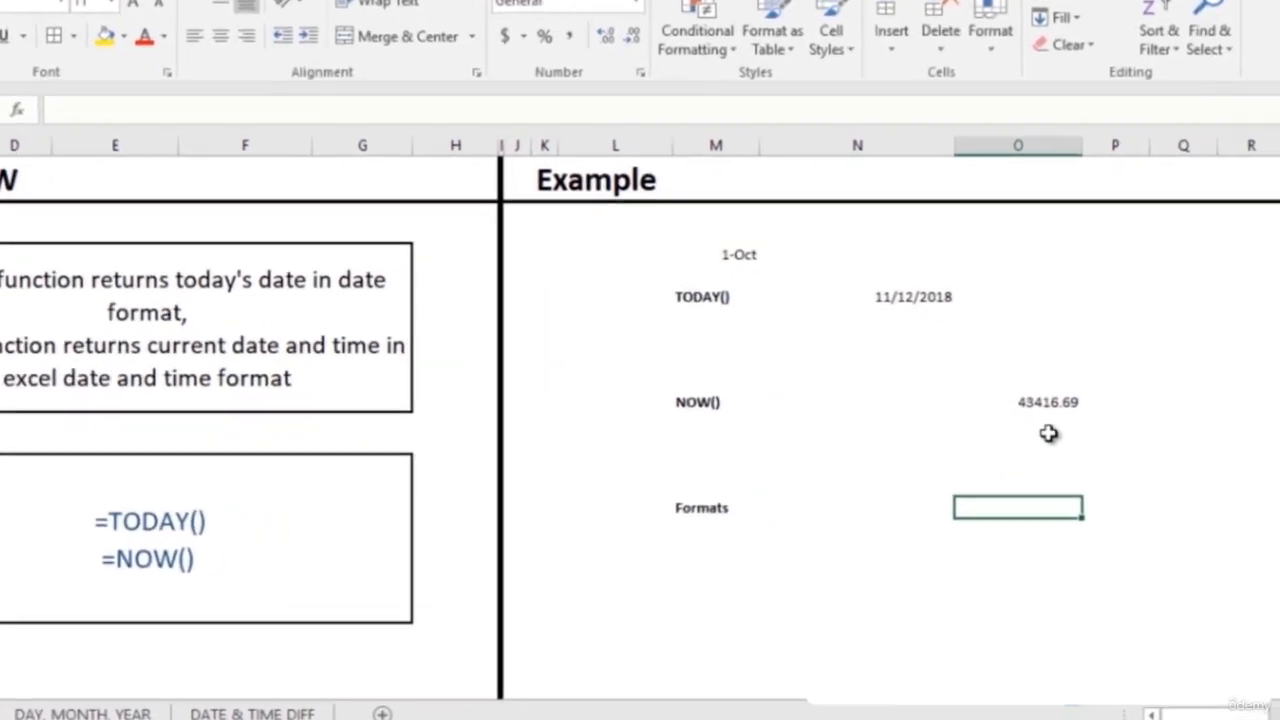
pyautogui.write('=now')
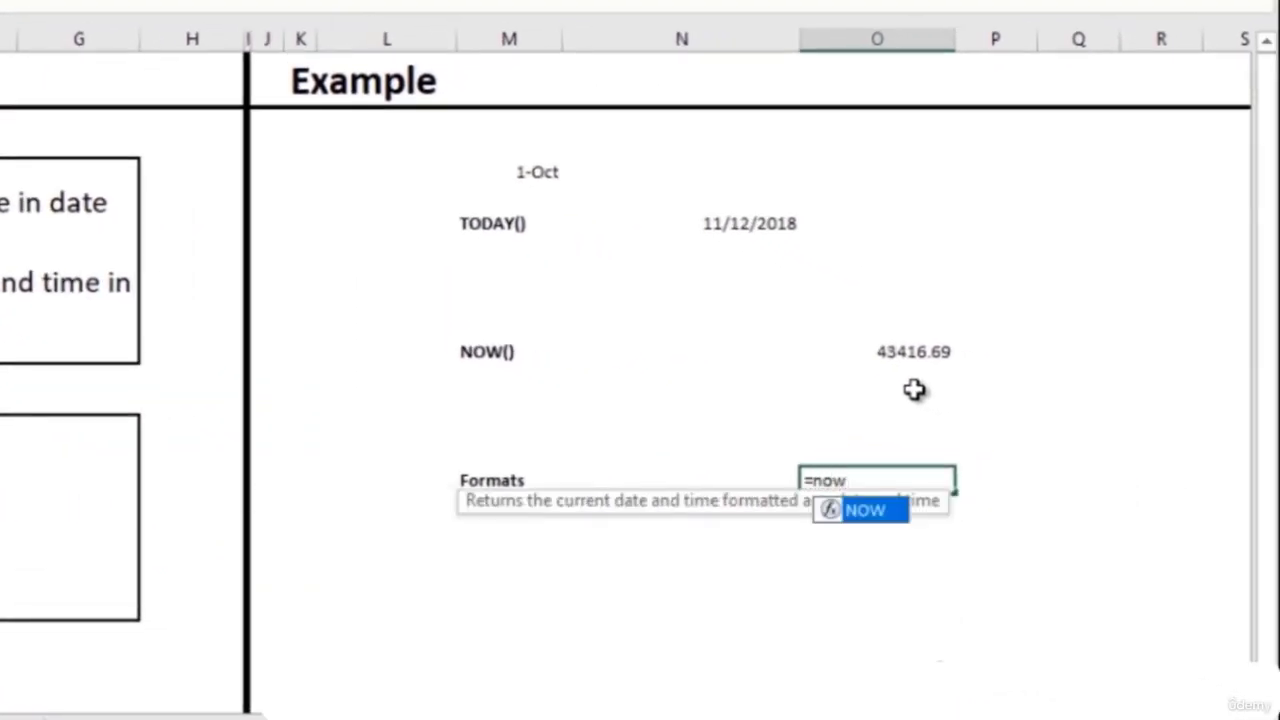
pyautogui.write('()')
pyautogui.press('Return')
pyautogui.click(895, 478)
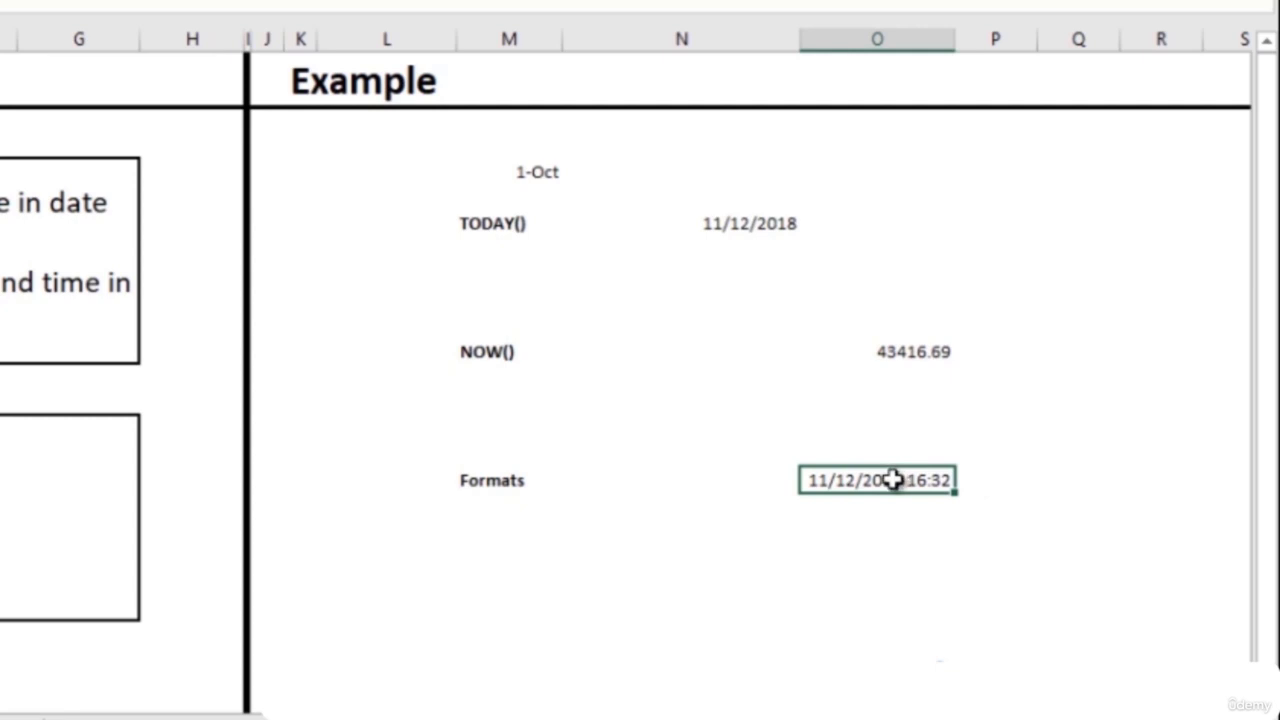
# Browse the built-in Date and Time formats for O16 in Format Cells
pyautogui.rightClick(895, 489)
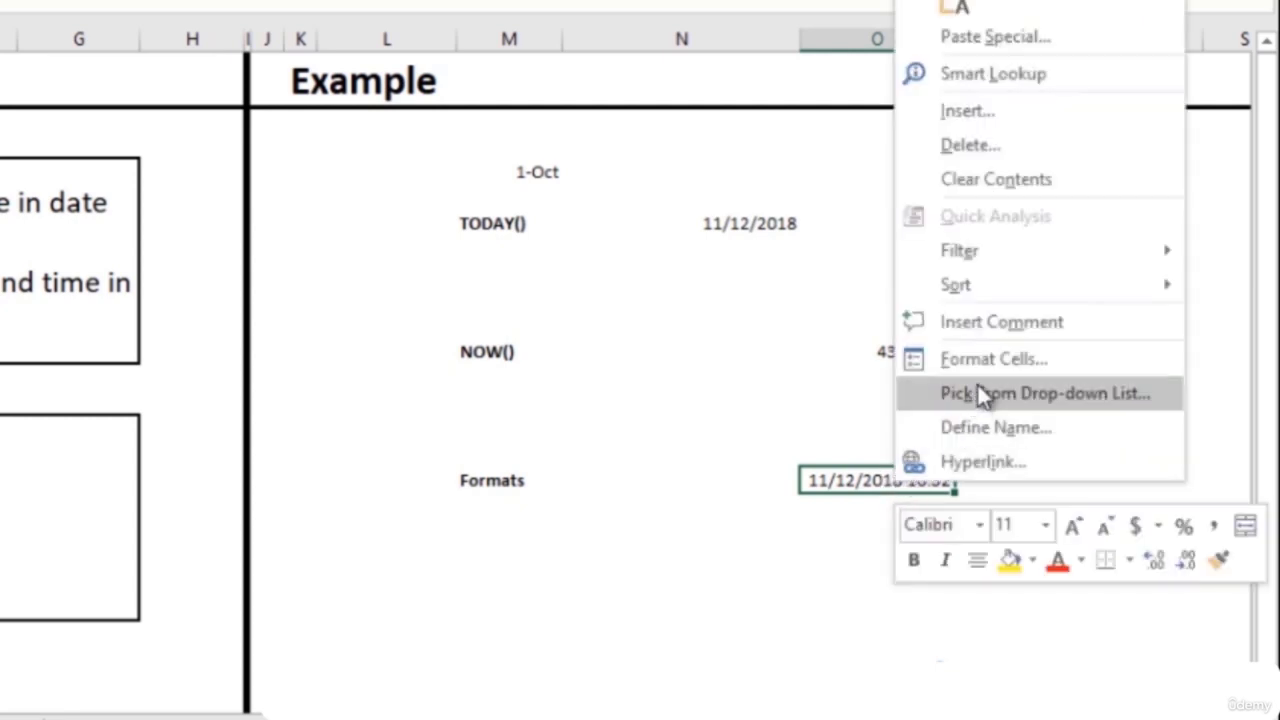
pyautogui.click(910, 358)
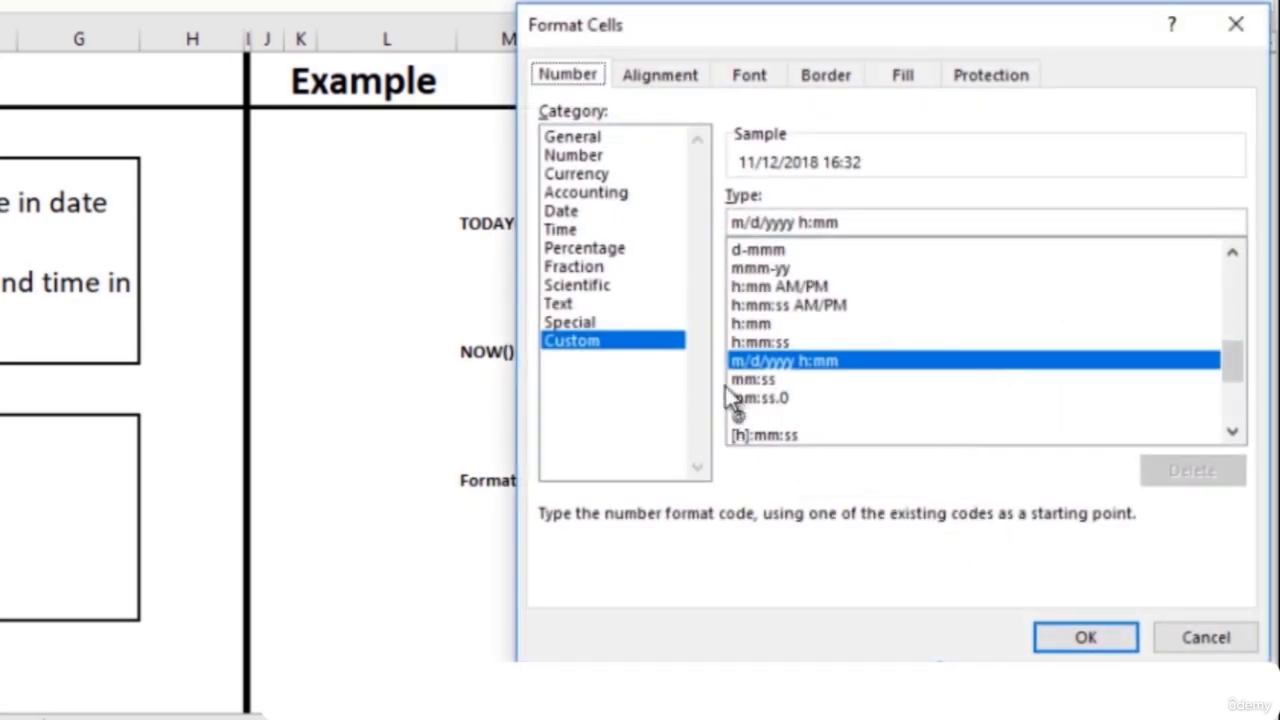
pyautogui.click(600, 211)
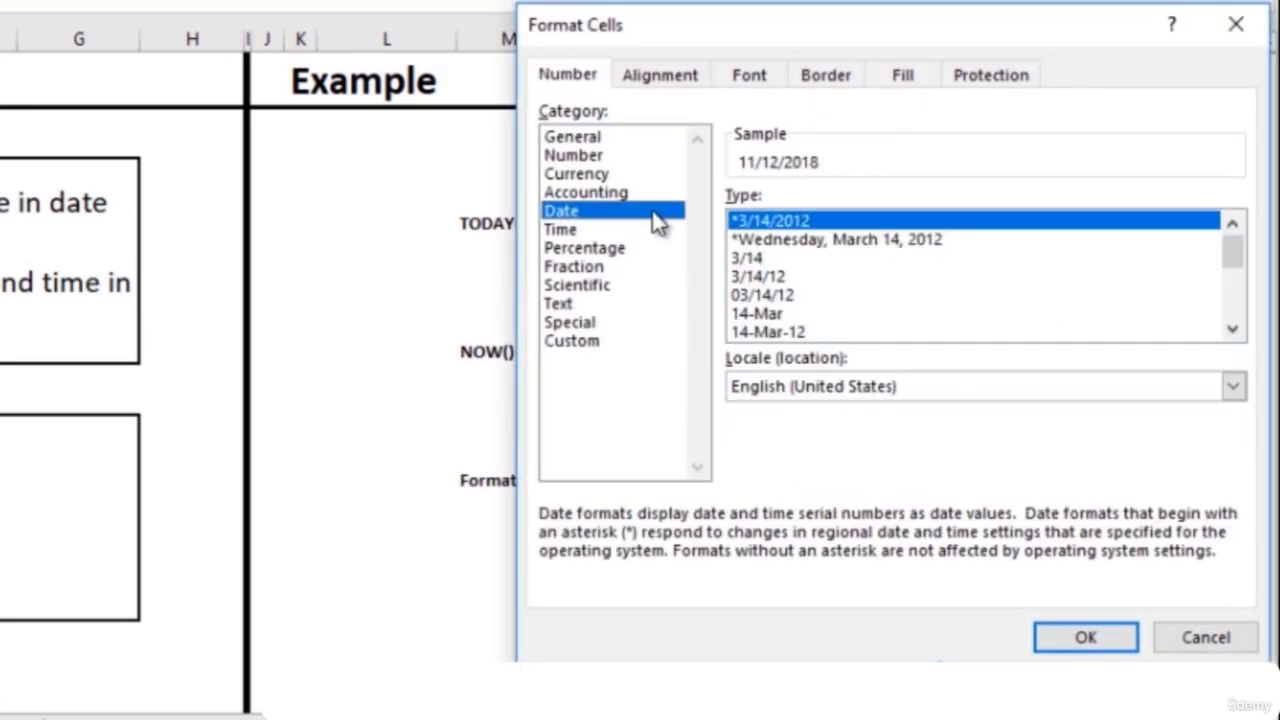
pyautogui.click(1233, 328)
pyautogui.click(1233, 328)
pyautogui.click(1233, 328)
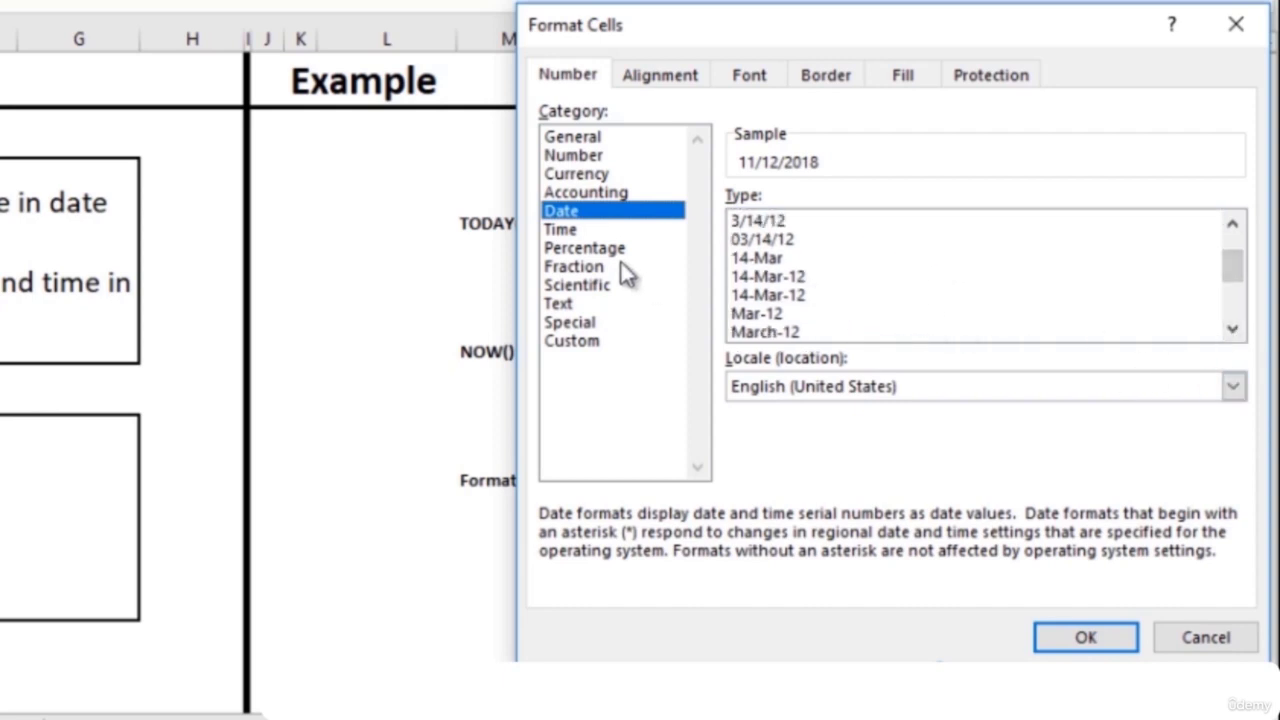
pyautogui.click(594, 231)
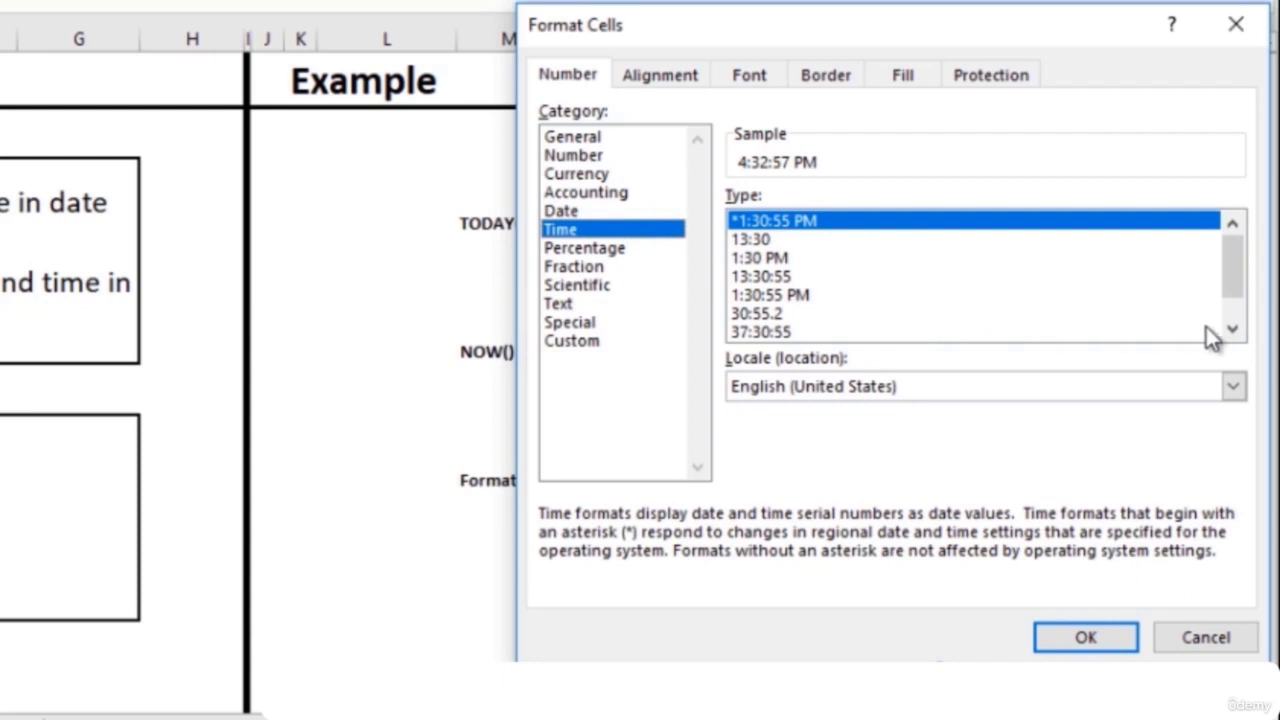
pyautogui.scroll(-1, 1134, 330)
# Apply the custom format dd mmmm yy h:mm, showing 12 November 18 16:32
pyautogui.click(603, 342)
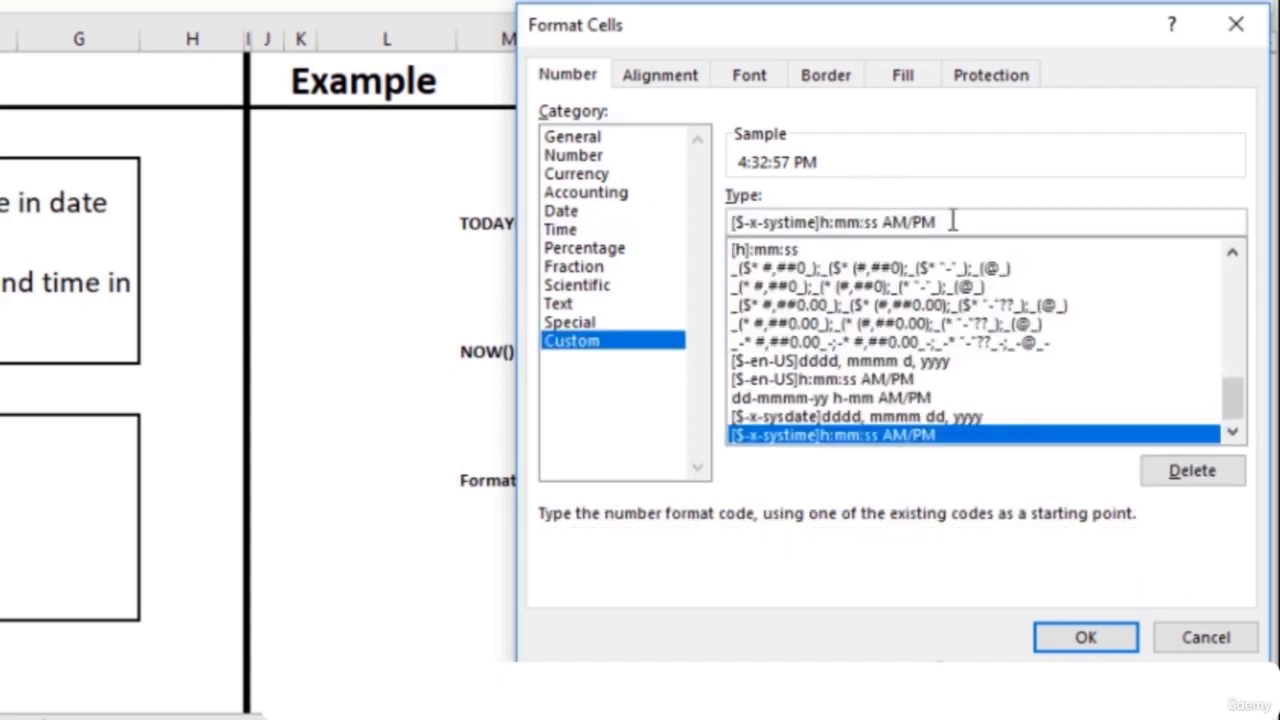
pyautogui.moveTo(953, 221); pyautogui.dragTo(712, 230)
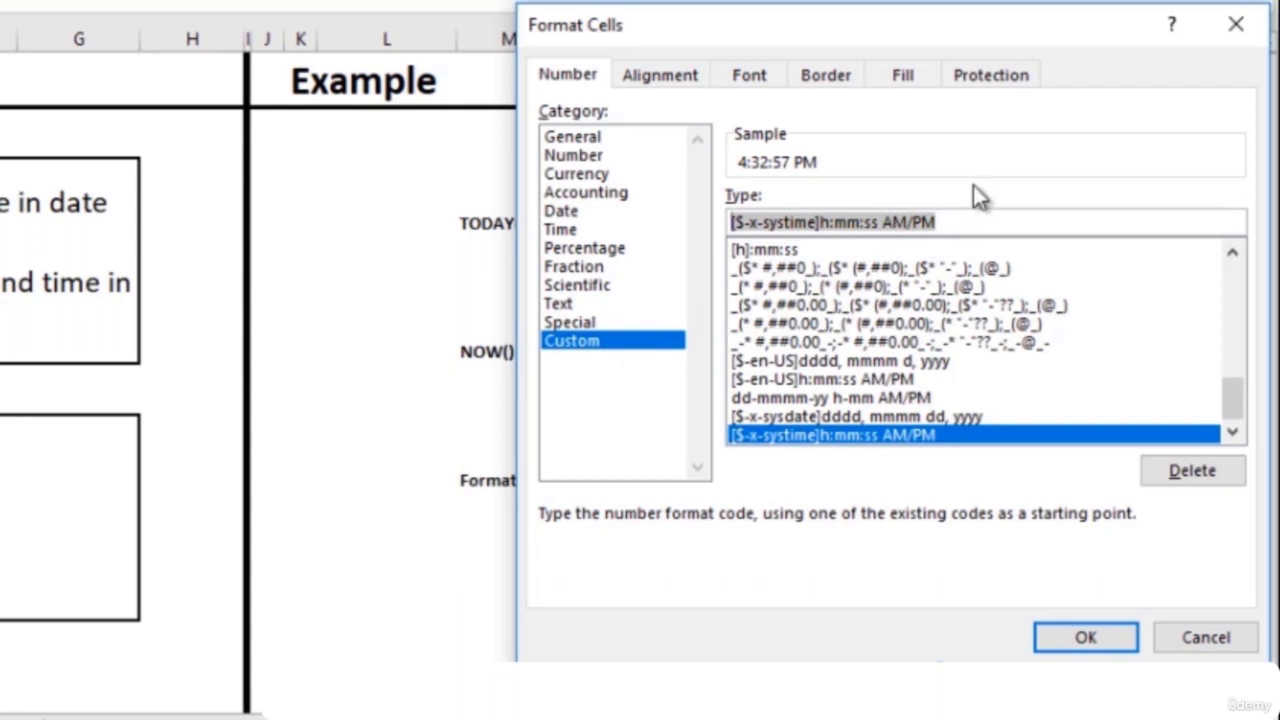
pyautogui.press('BackSpace')
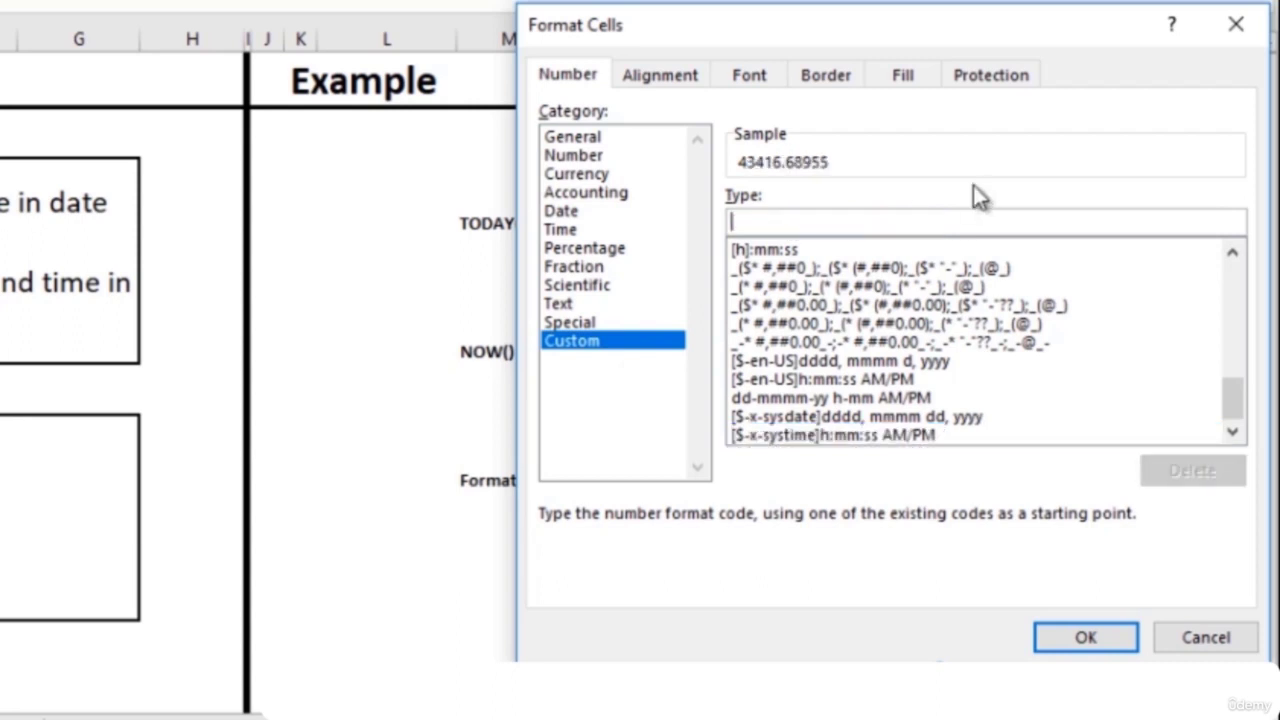
pyautogui.write('mm')
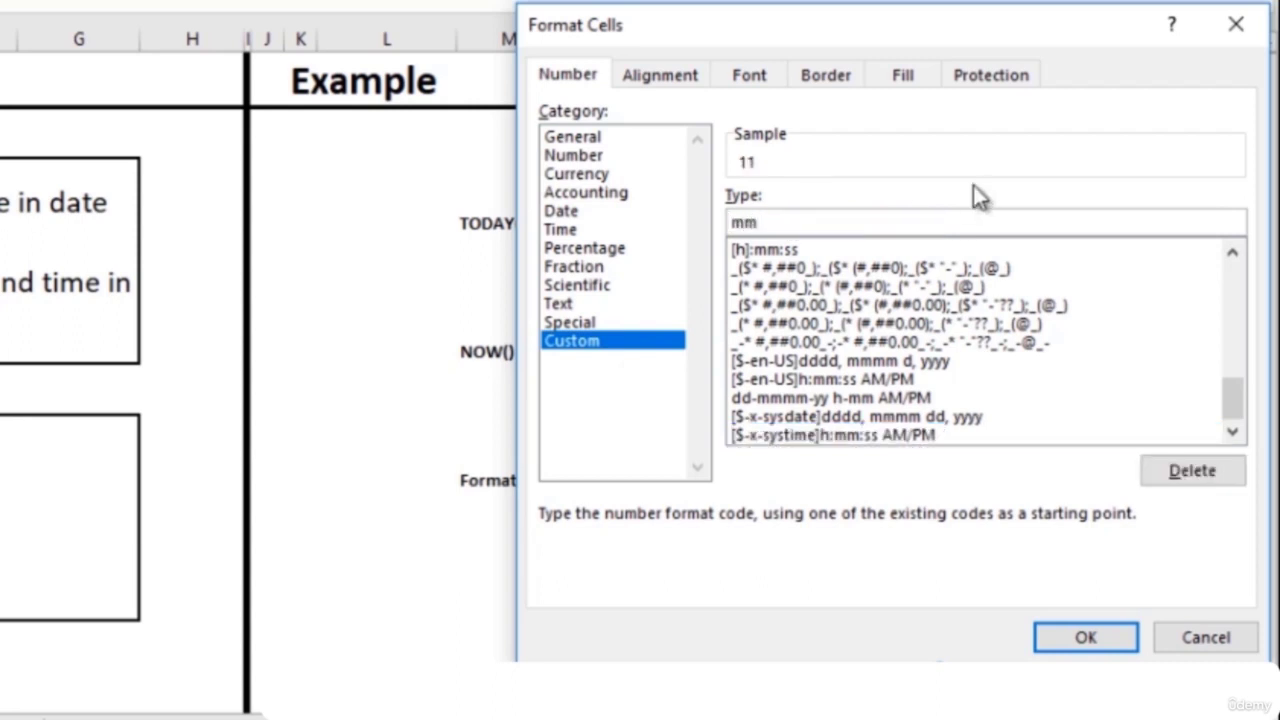
pyautogui.press('BackSpace')
pyautogui.press('BackSpace')
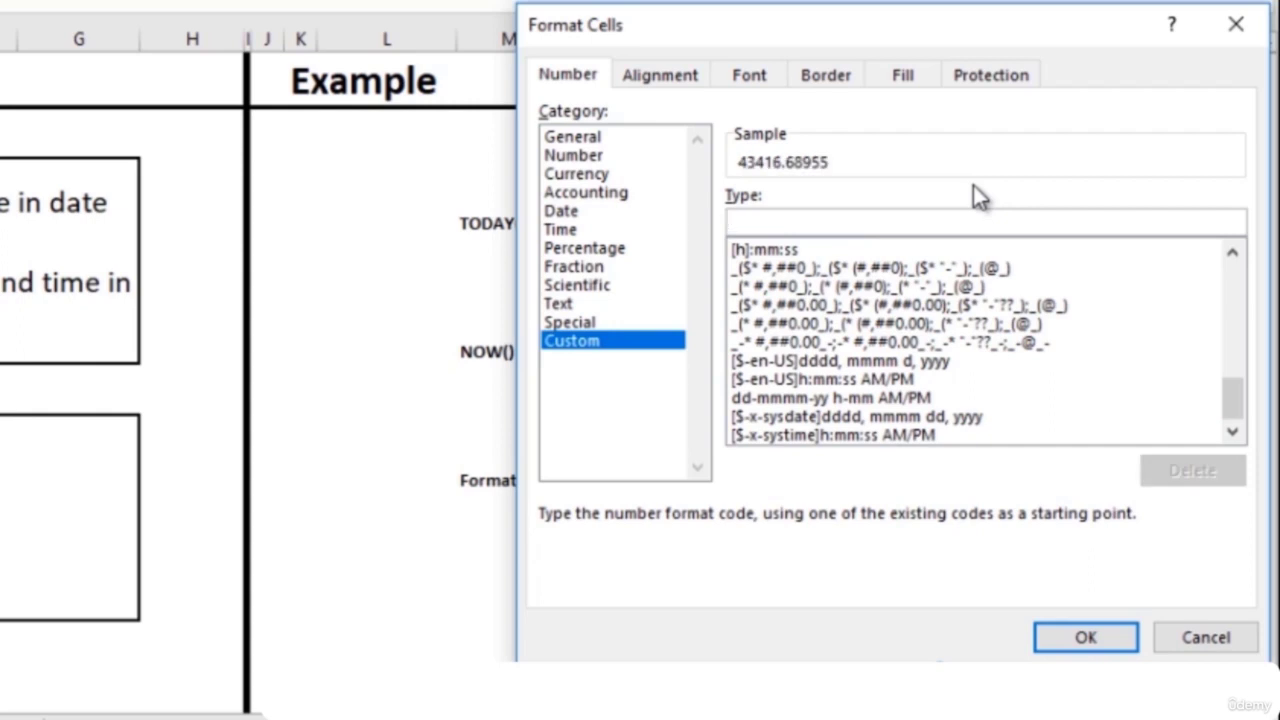
pyautogui.write('dd')
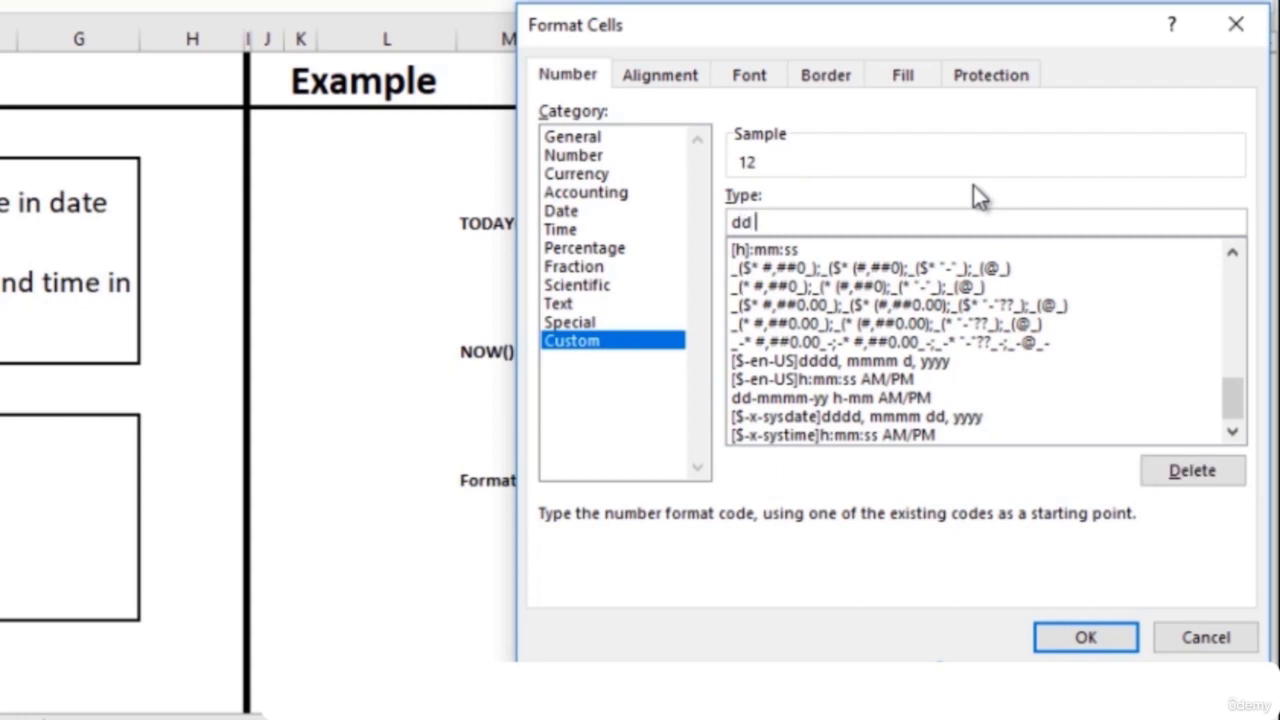
pyautogui.write('mmm')
pyautogui.write('m yy')
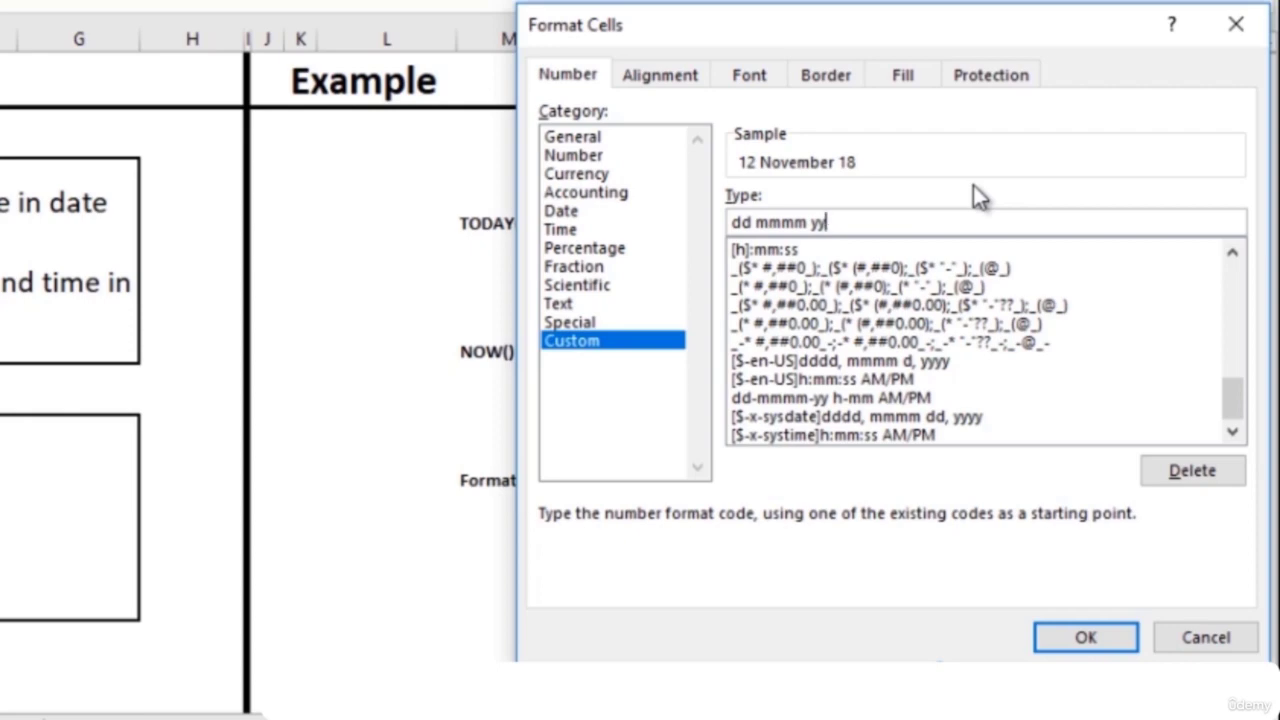
pyautogui.write('  h')
pyautogui.write(':mm')
pyautogui.press('Return')
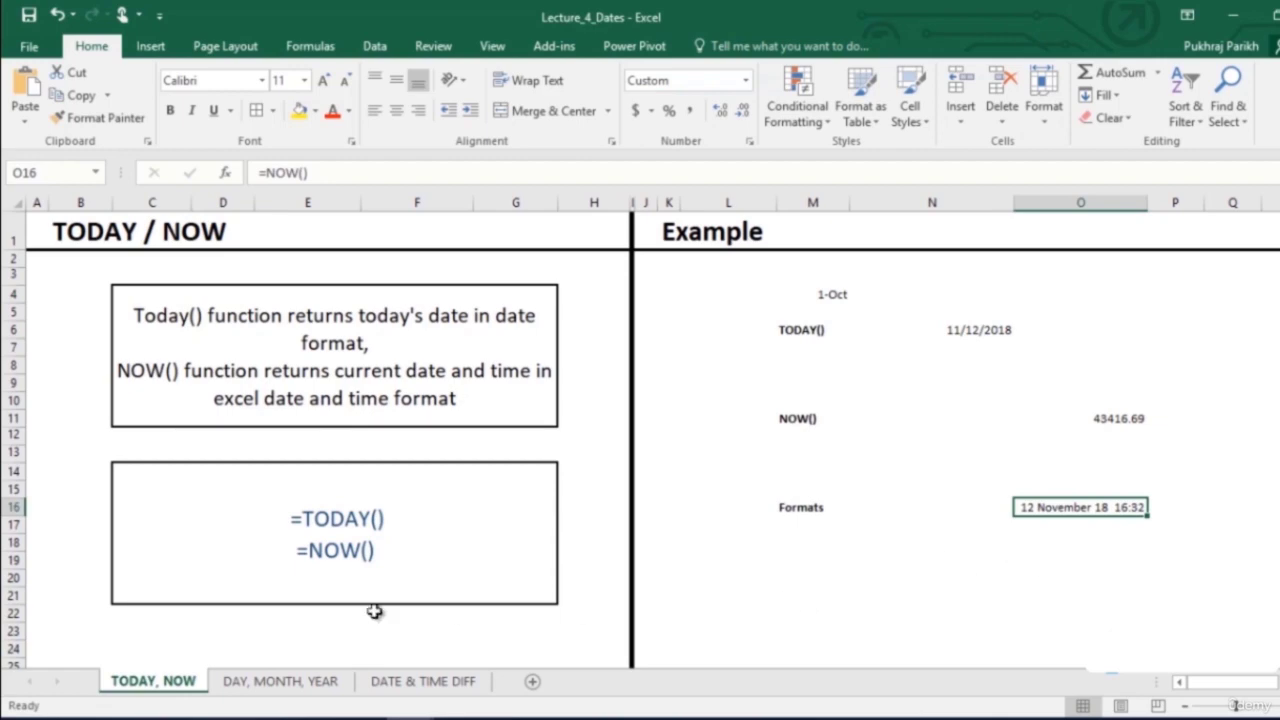
# On the DAY, MONTH, YEAR sheet, fill N4:N5 with =DAY(M4), returning 12 and 7
pyautogui.click(260, 686)
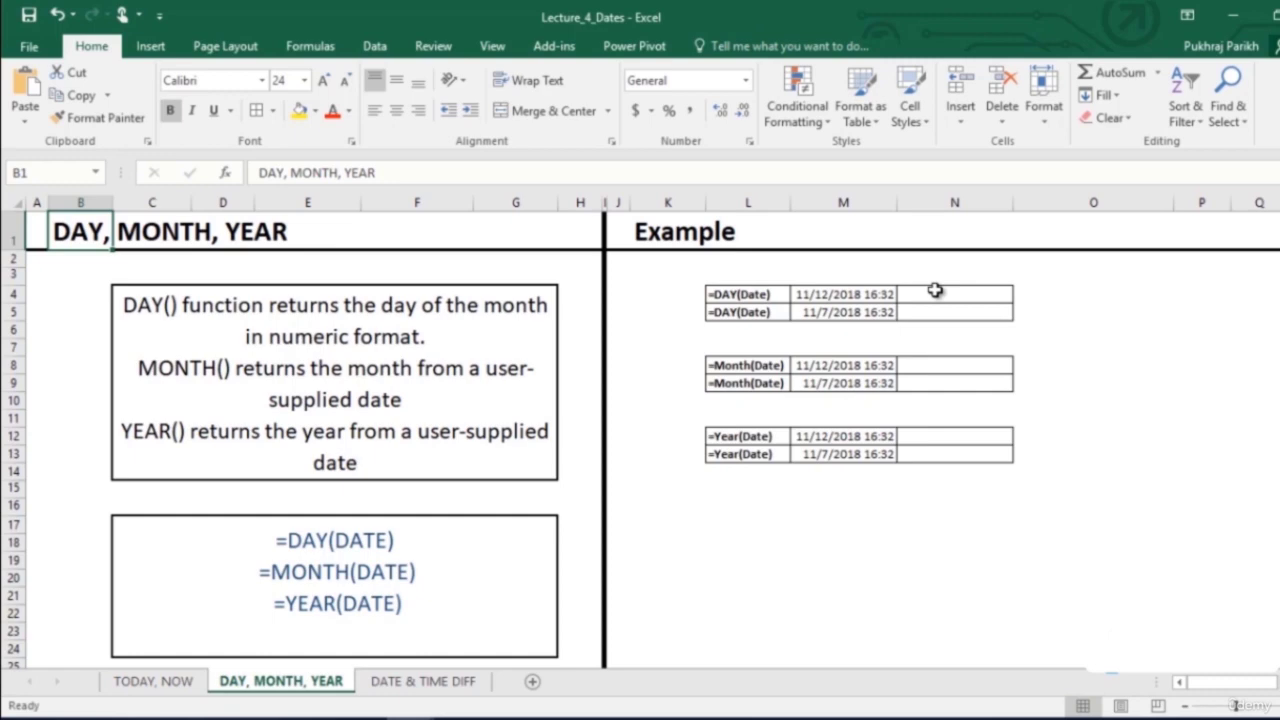
pyautogui.click(934, 290)
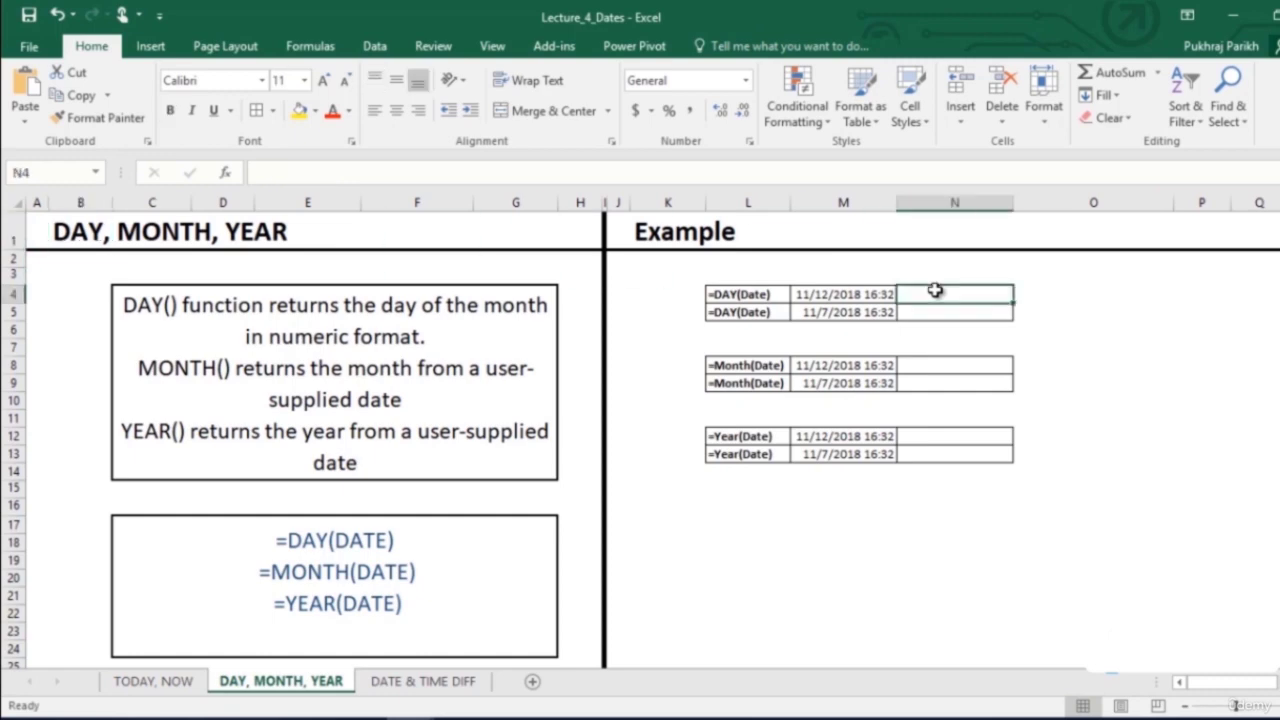
pyautogui.write('=')
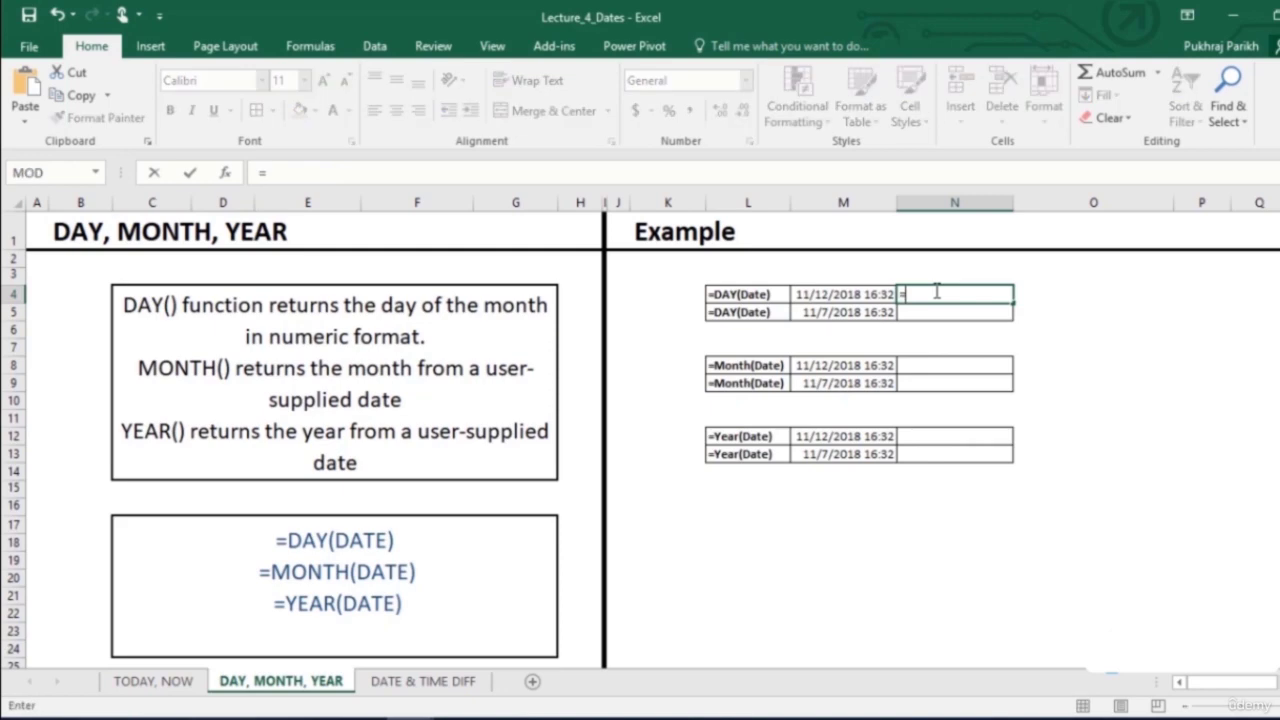
pyautogui.write('day')
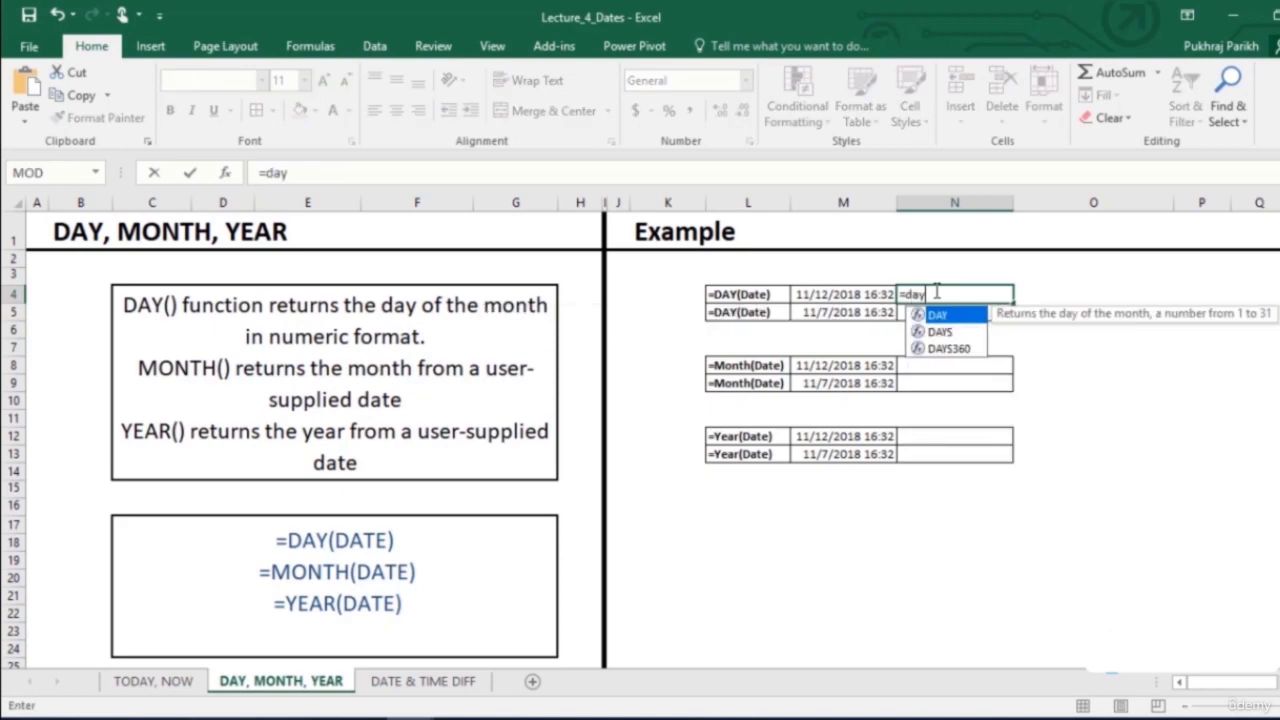
pyautogui.press('Tab')
pyautogui.click(834, 297)
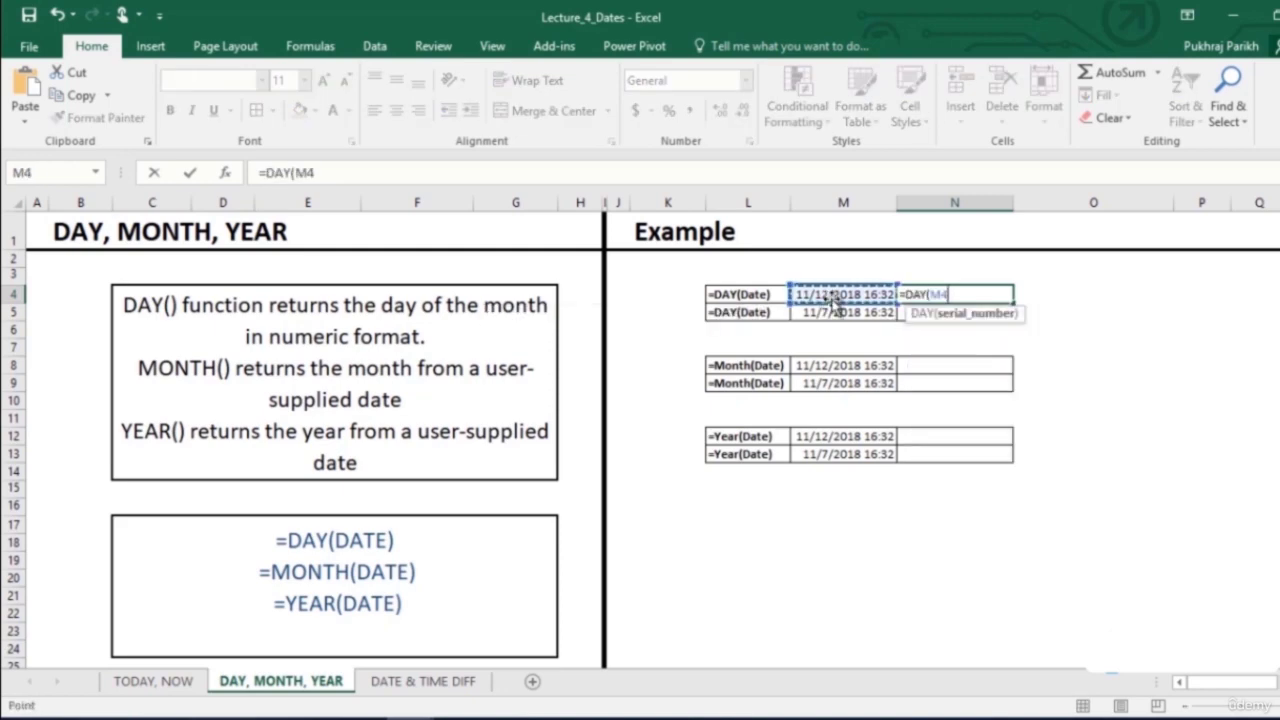
pyautogui.write(')')
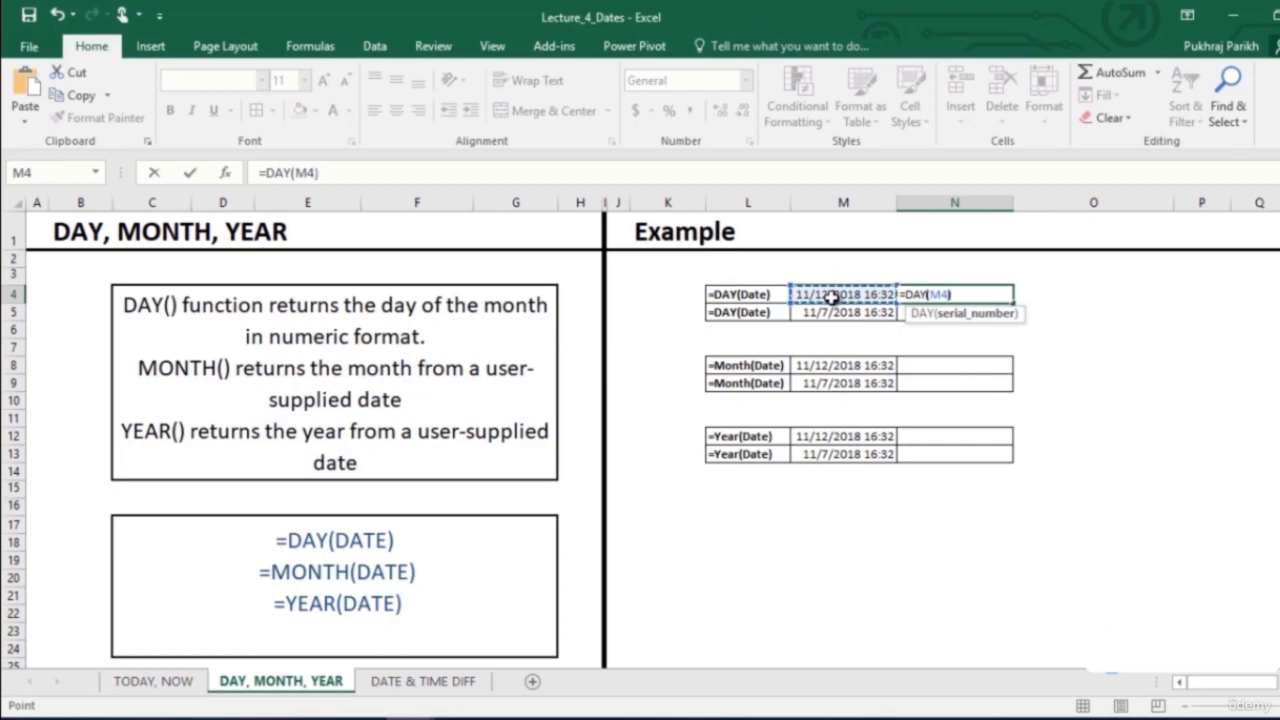
pyautogui.press('Return')
pyautogui.click(721, 350)
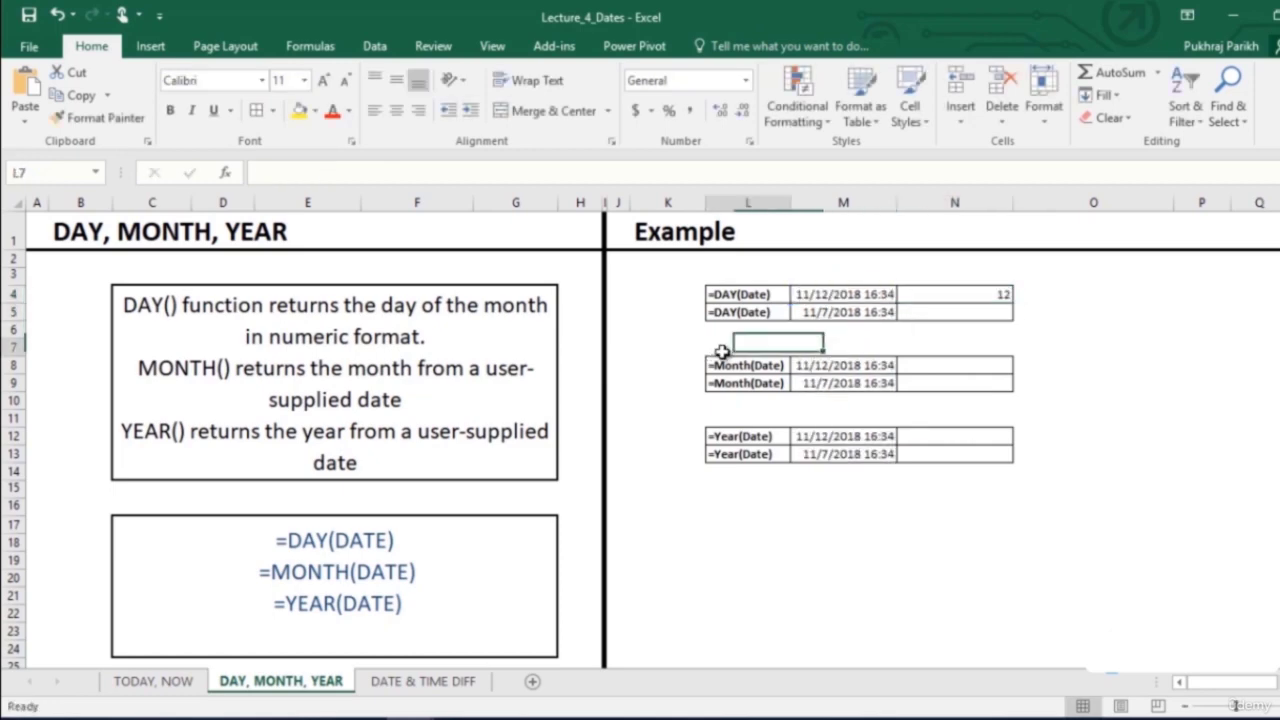
pyautogui.click(955, 294)
pyautogui.moveTo(1012, 303); pyautogui.dragTo(1010, 320)
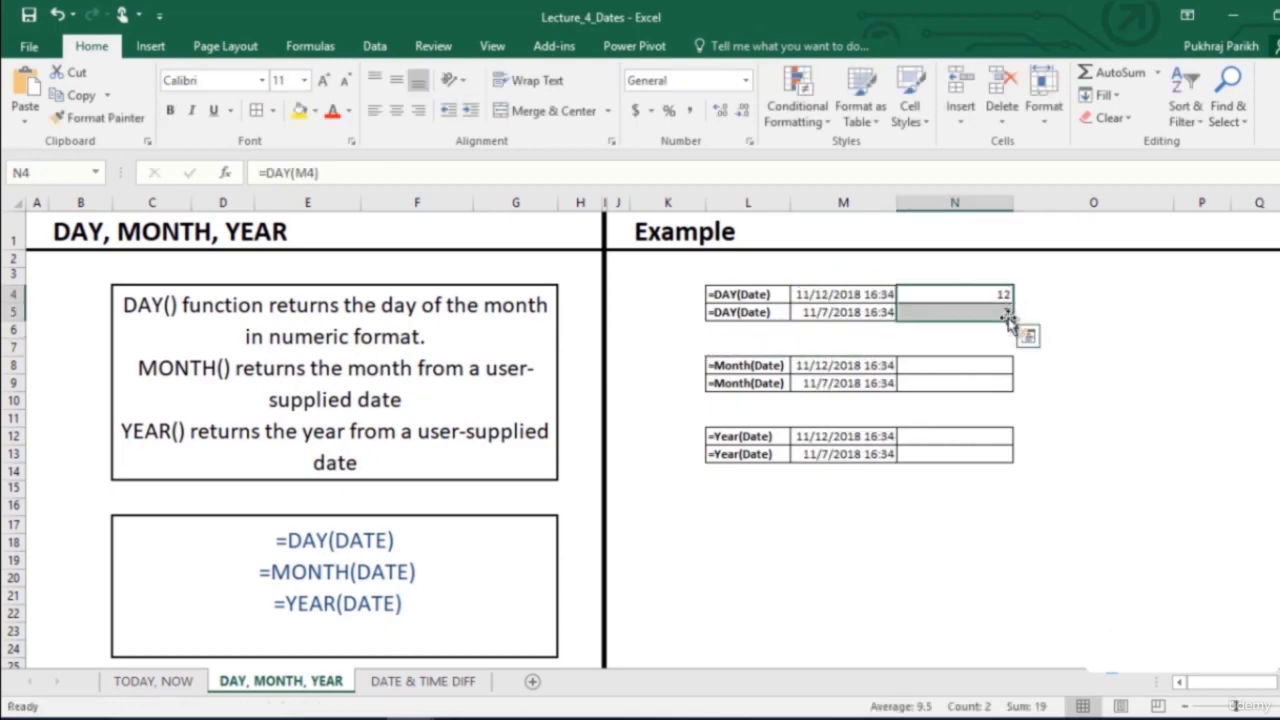
# Fill N8:N9 with =MONTH(M8), returning 11 and 11
pyautogui.click(953, 366)
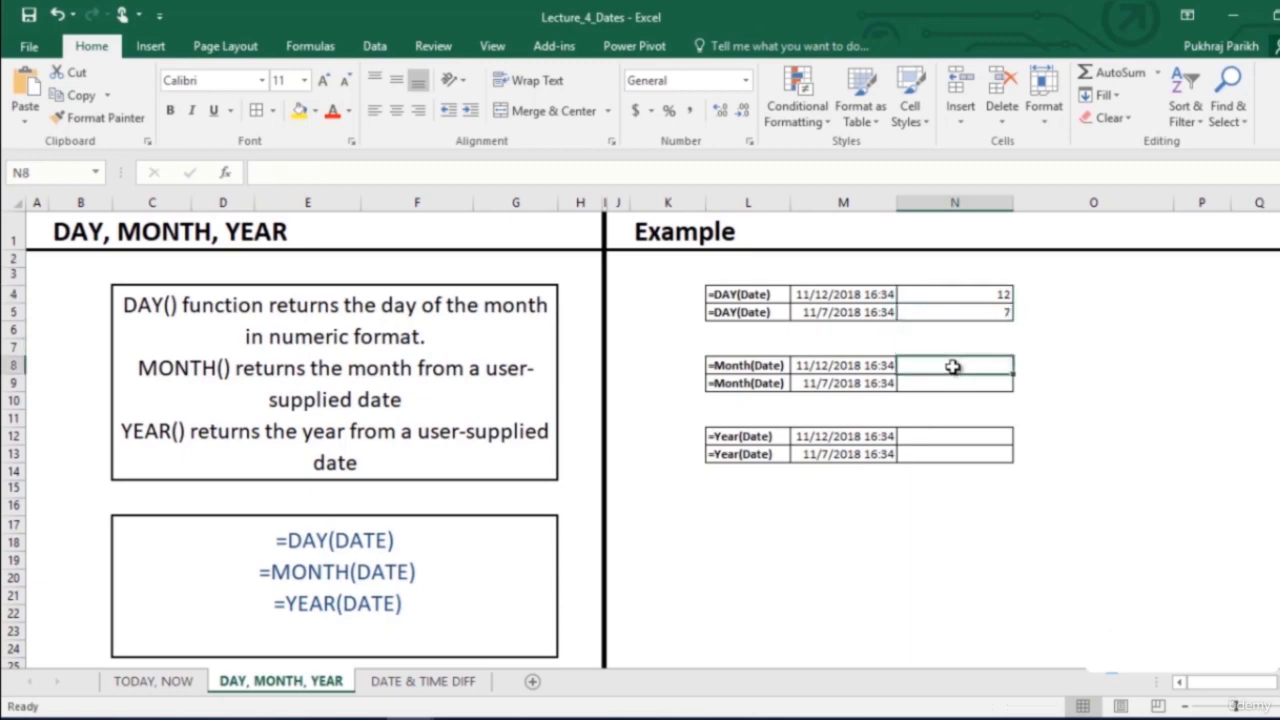
pyautogui.write('=')
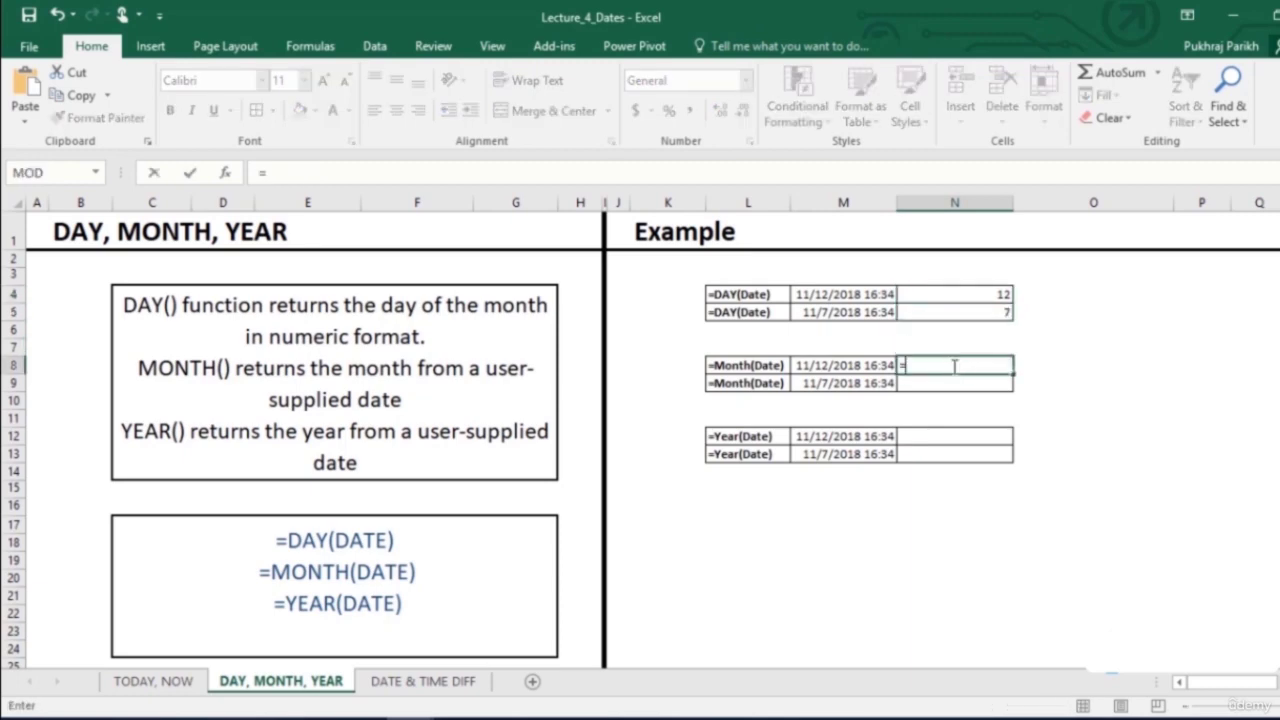
pyautogui.write('mont')
pyautogui.press('Tab')
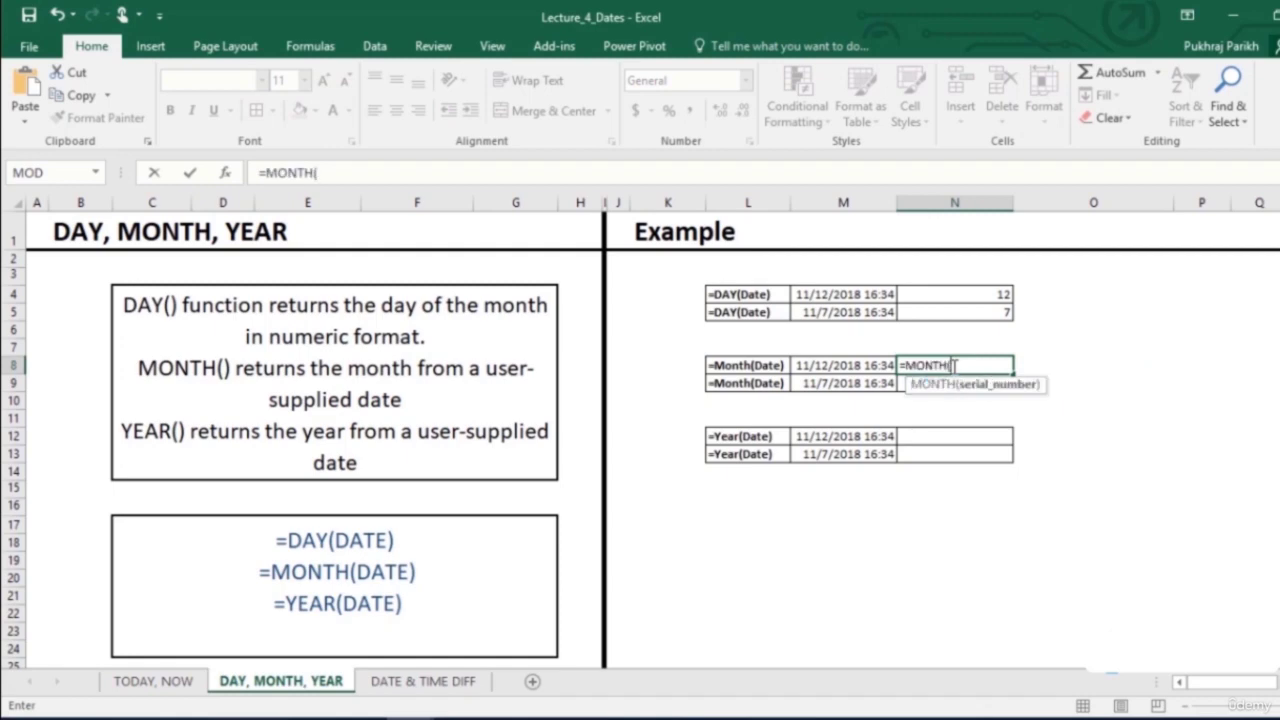
pyautogui.press('Left')
pyautogui.press('Return')
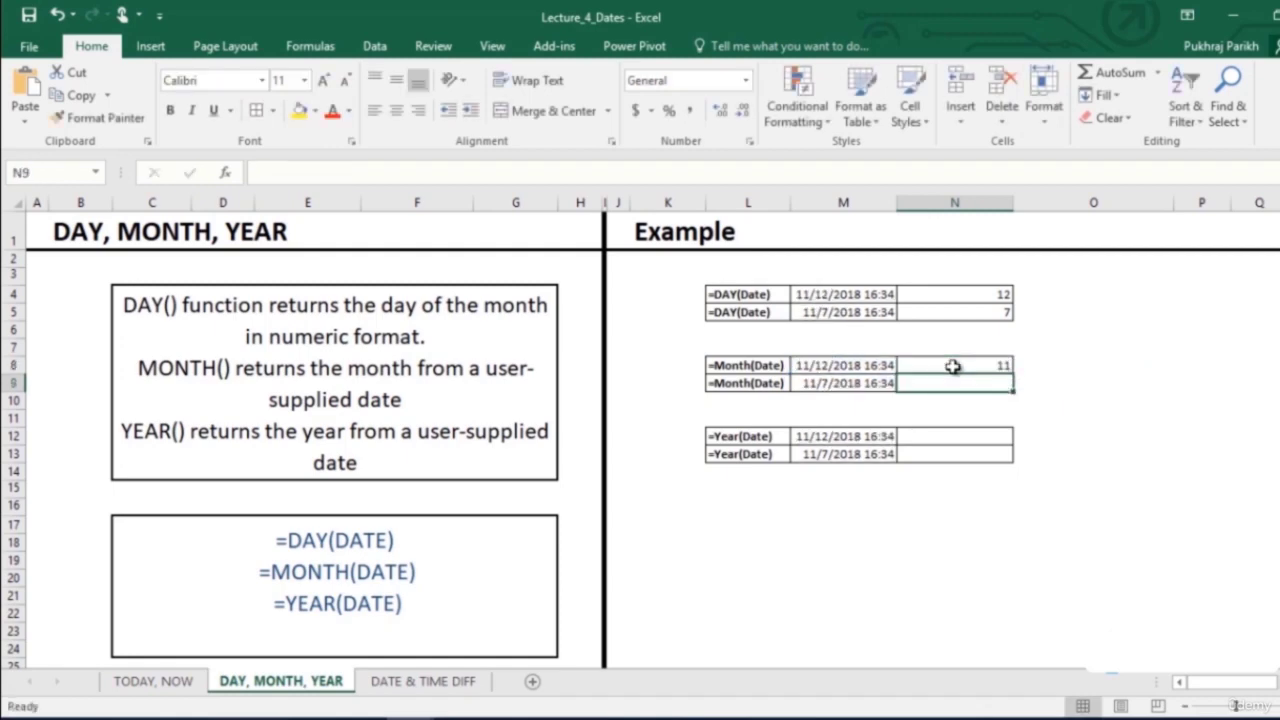
pyautogui.click(953, 367)
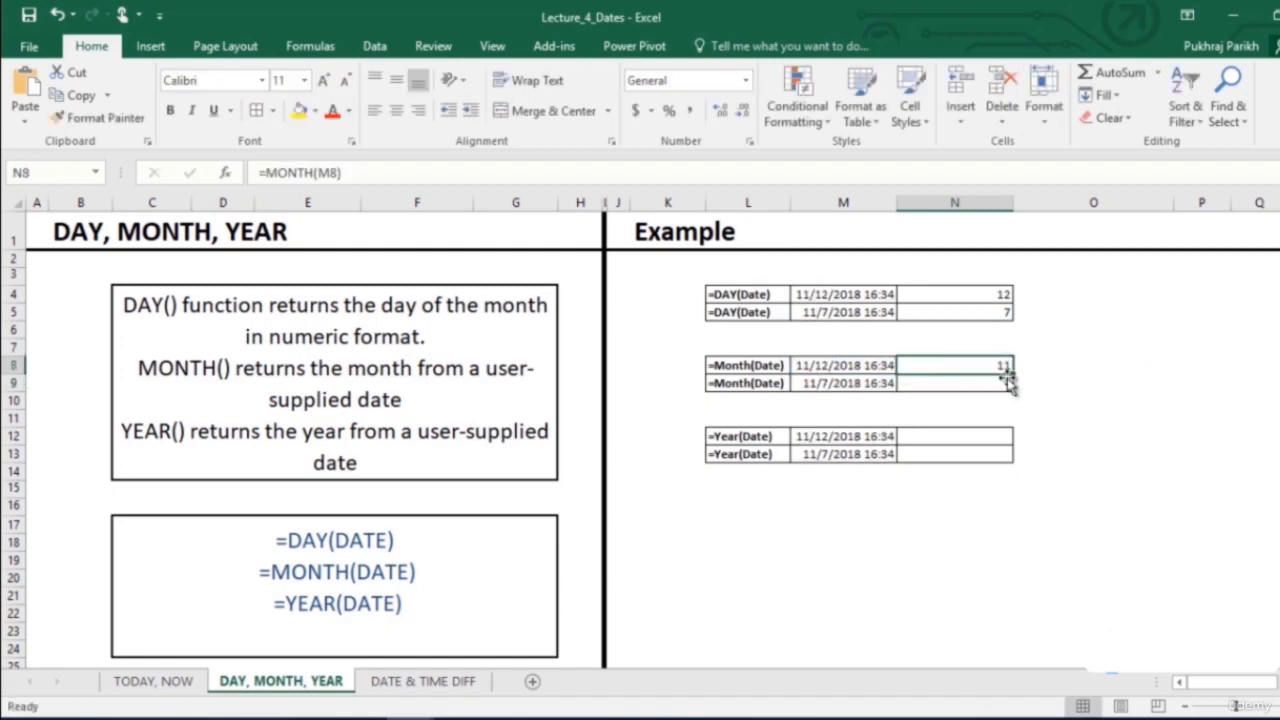
pyautogui.moveTo(1012, 372); pyautogui.dragTo(1012, 388)
# Fill N12:N13 with =YEAR(M12), returning 2018 for both rows
pyautogui.click(984, 437)
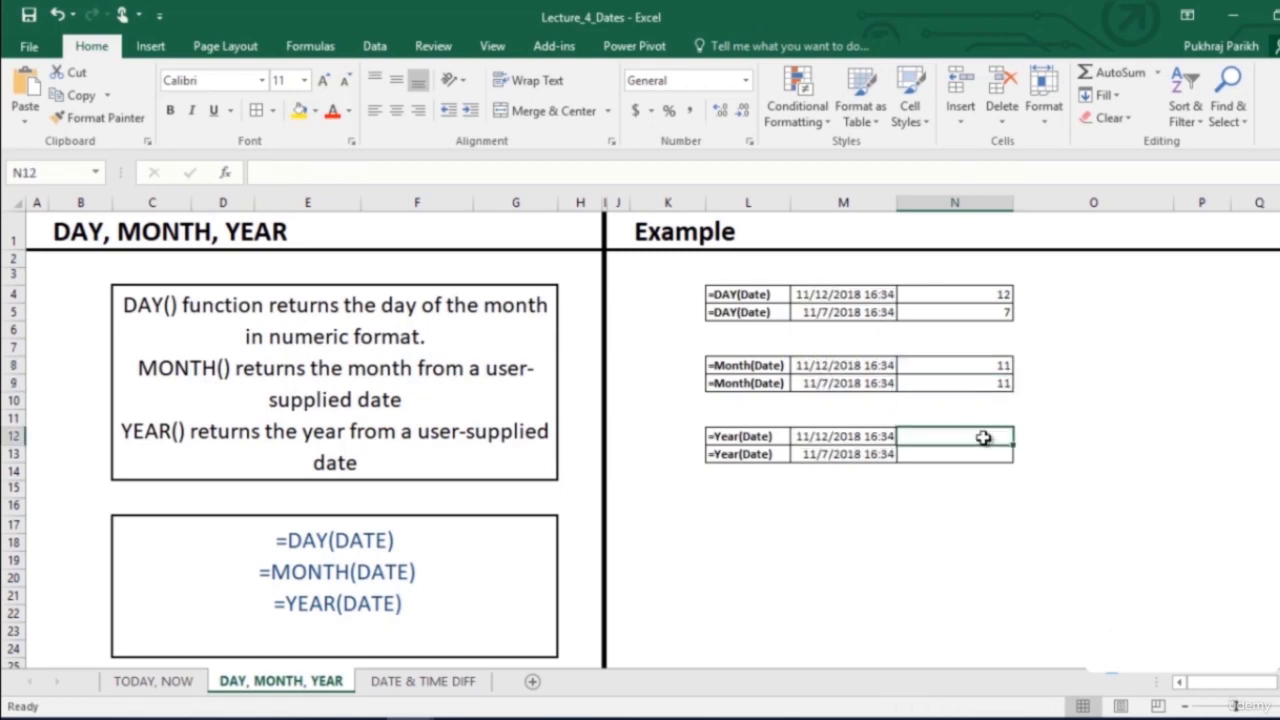
pyautogui.write('=yea')
pyautogui.press('Tab')
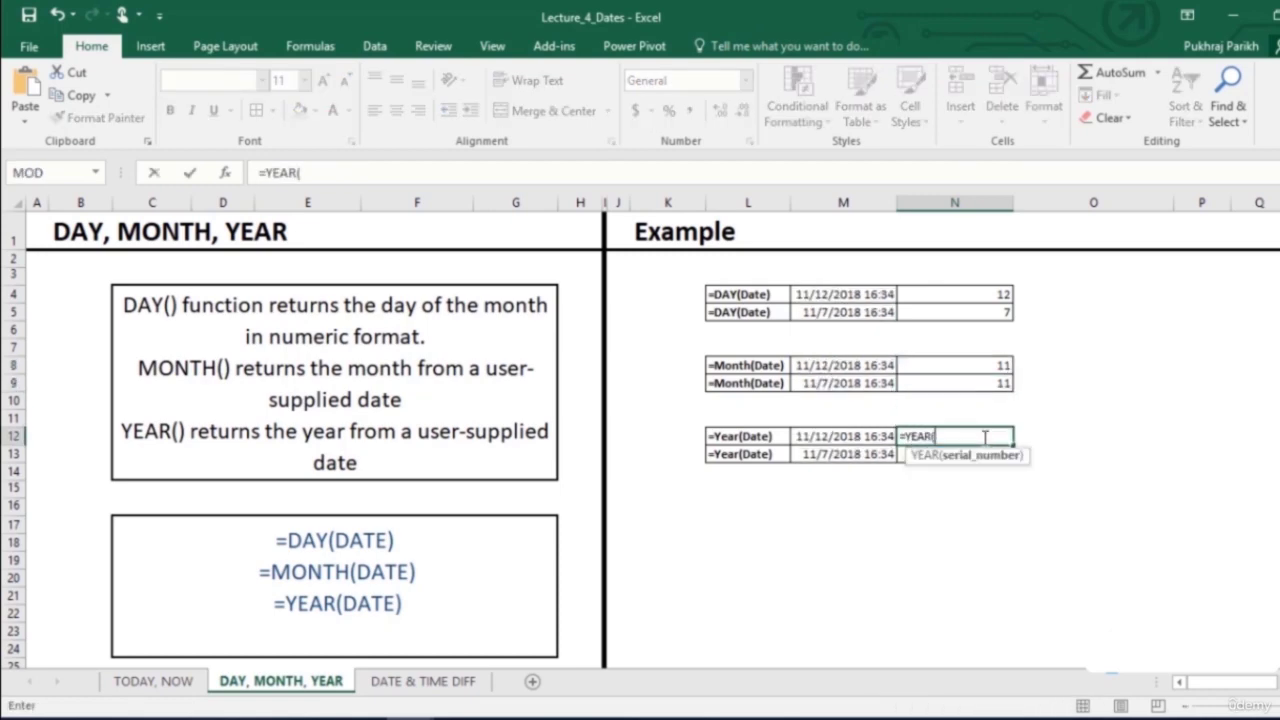
pyautogui.click(868, 438)
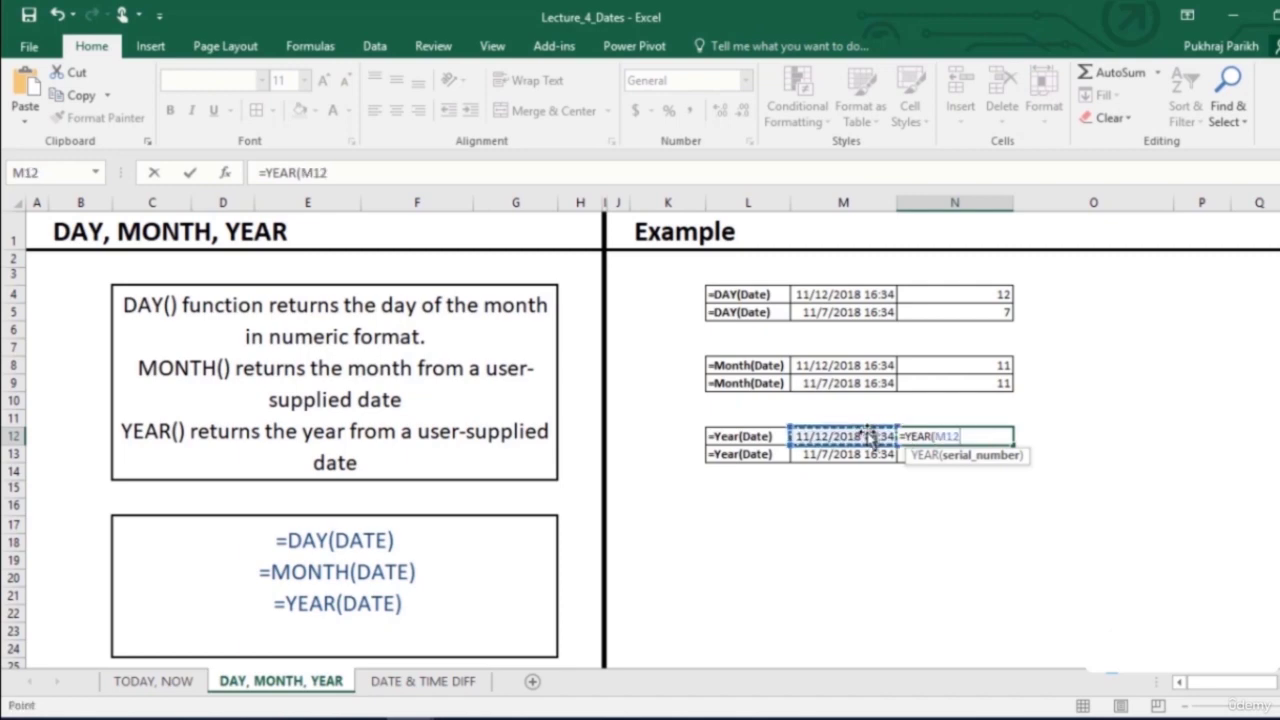
pyautogui.press('Return')
pyautogui.press('Up')
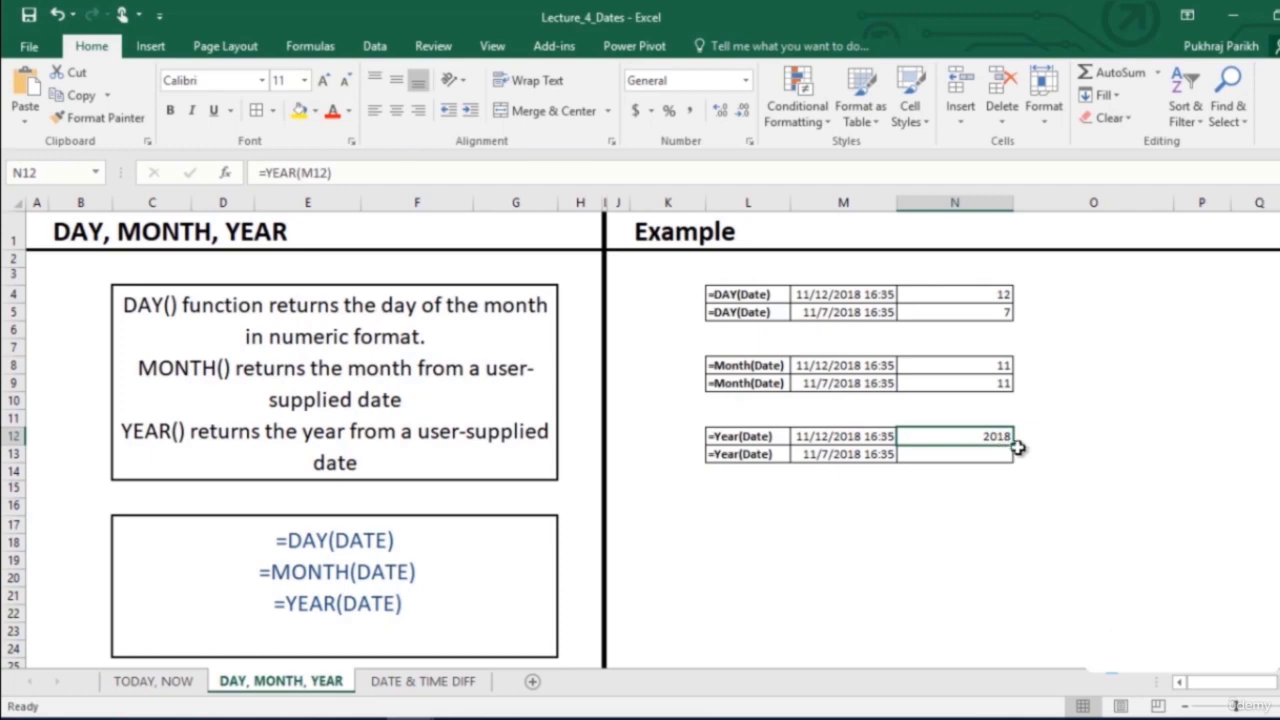
pyautogui.moveTo(1013, 446); pyautogui.dragTo(1013, 462)
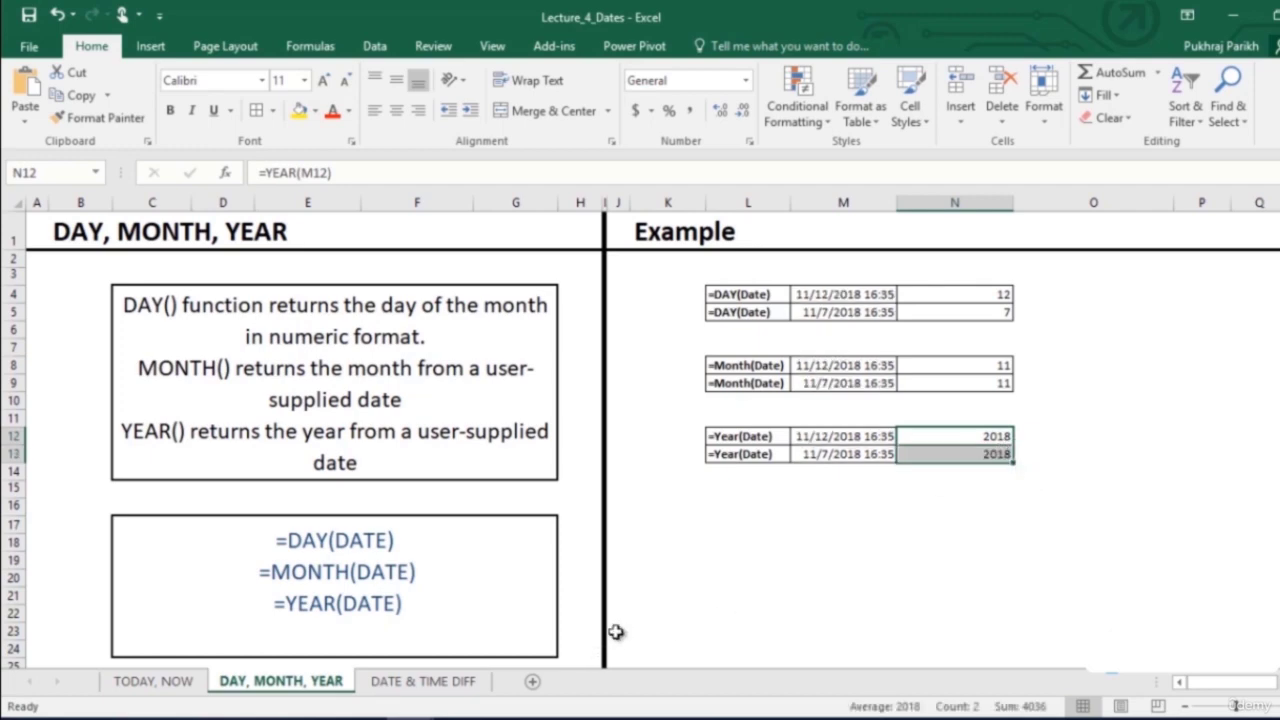
pyautogui.click(452, 683)
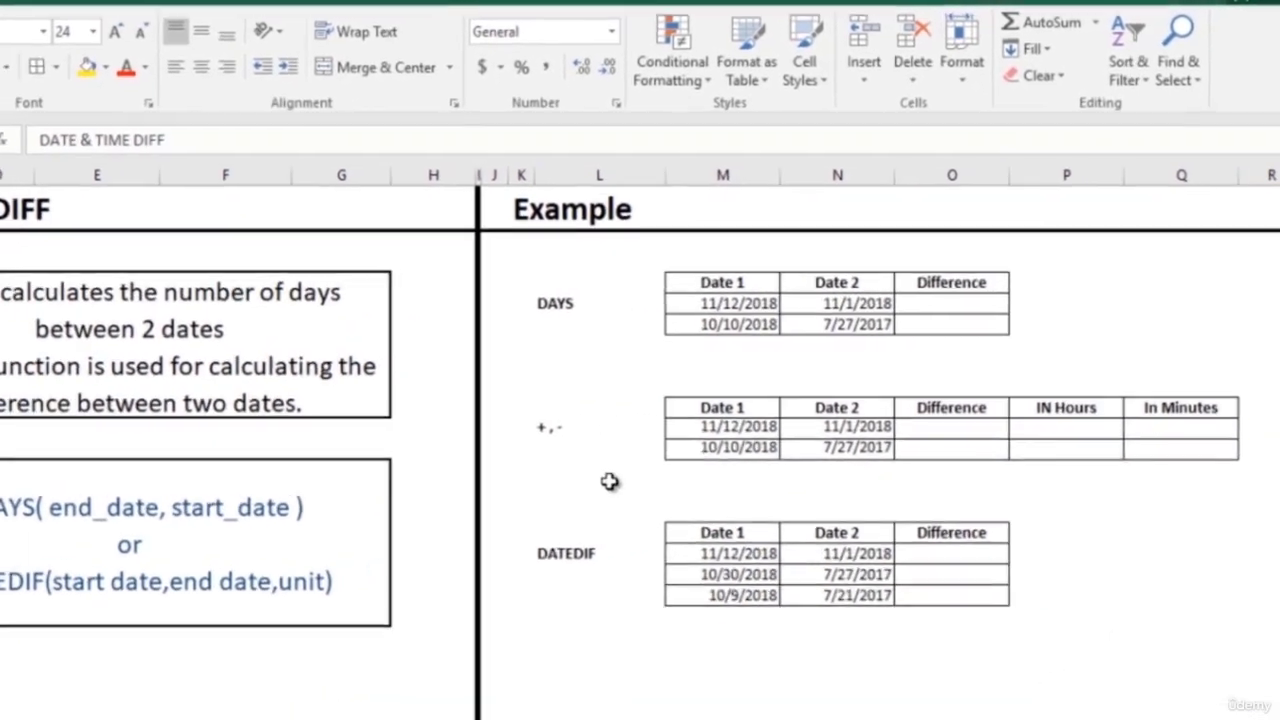
# Fill O5:O6 with =DAYS(M5,N5), giving differences of 11 and 440 days
pyautogui.click(1020, 312)
pyautogui.write('=d')
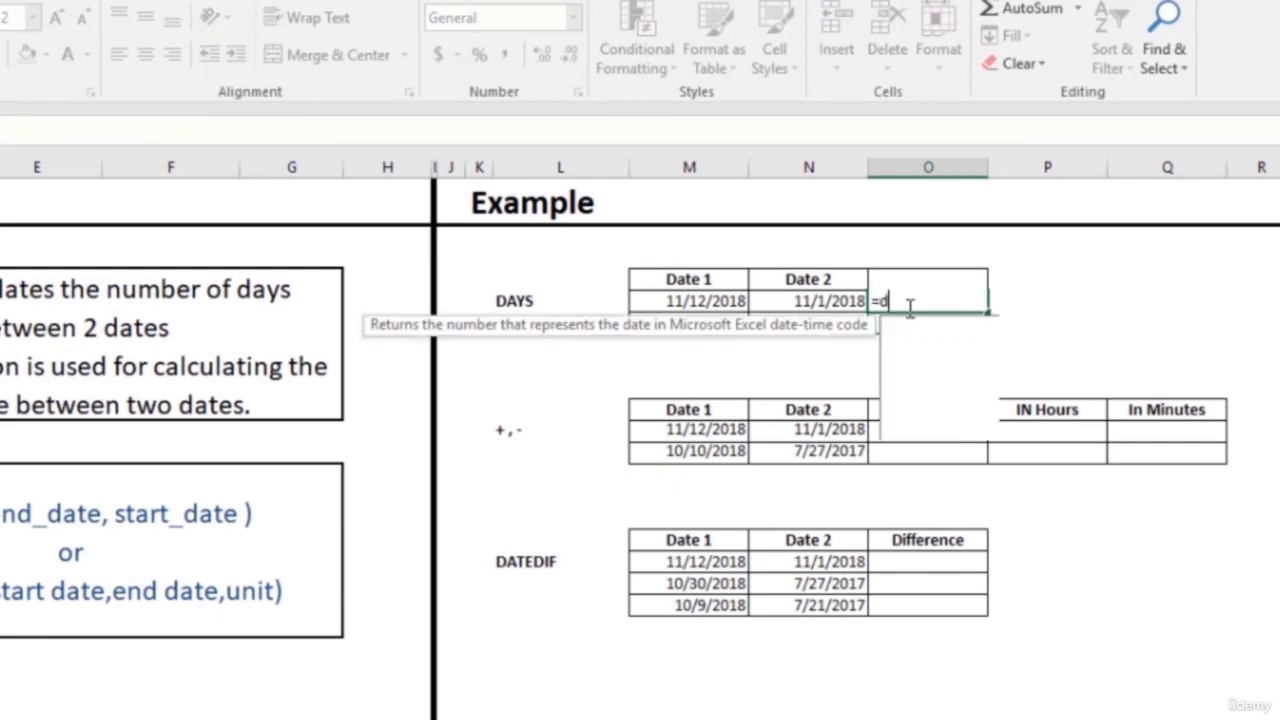
pyautogui.write('ays')
pyautogui.press('Tab')
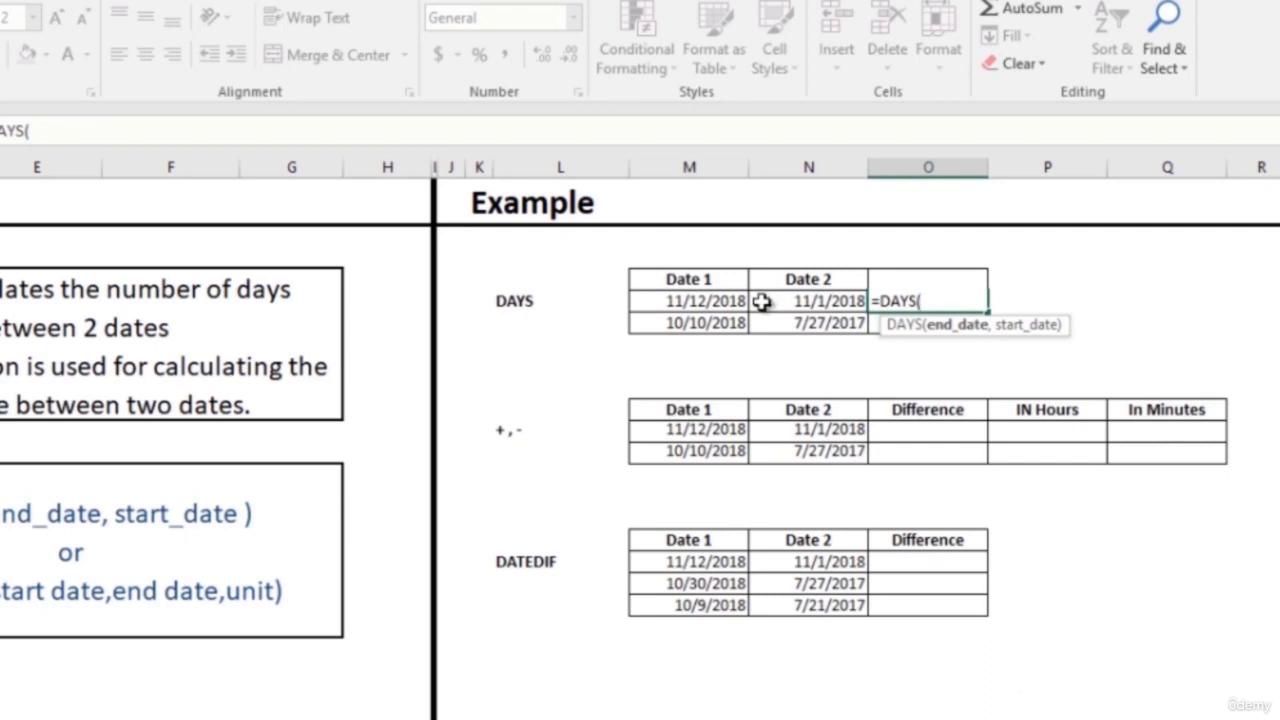
pyautogui.click(737, 299)
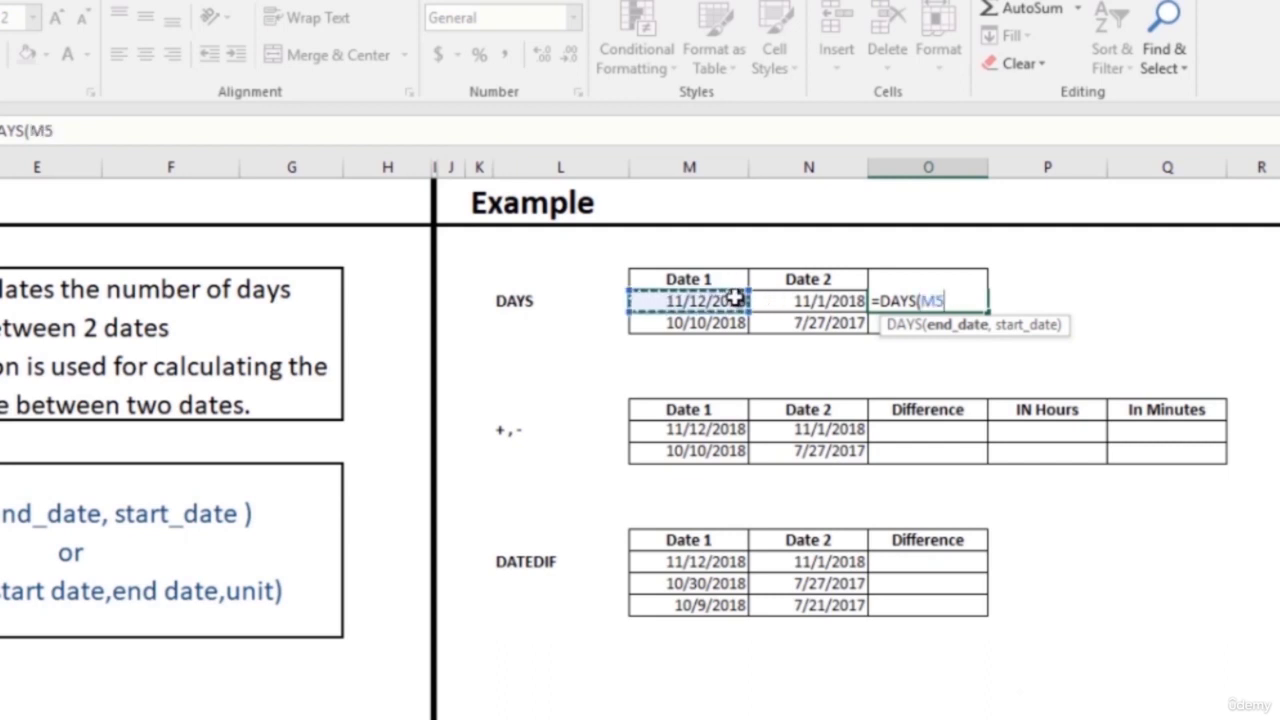
pyautogui.write(',')
pyautogui.click(795, 301)
pyautogui.press('Return')
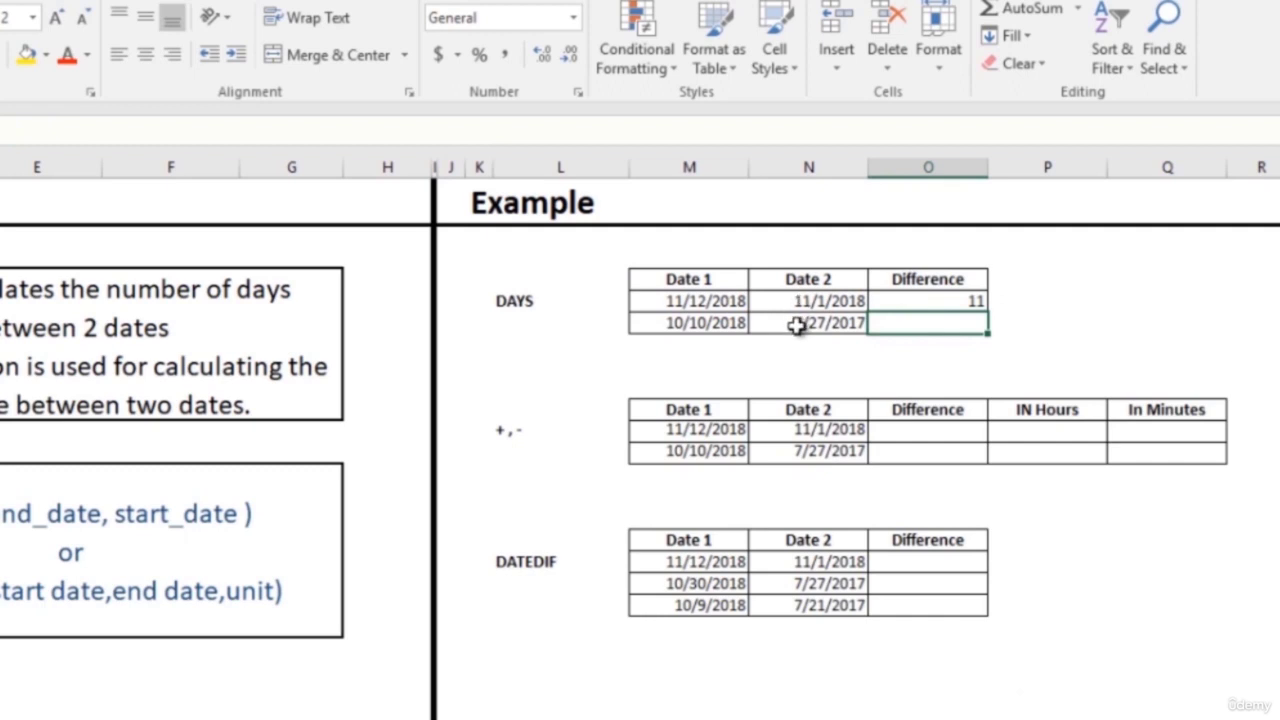
pyautogui.click(980, 300)
pyautogui.moveTo(988, 312); pyautogui.dragTo(993, 320)
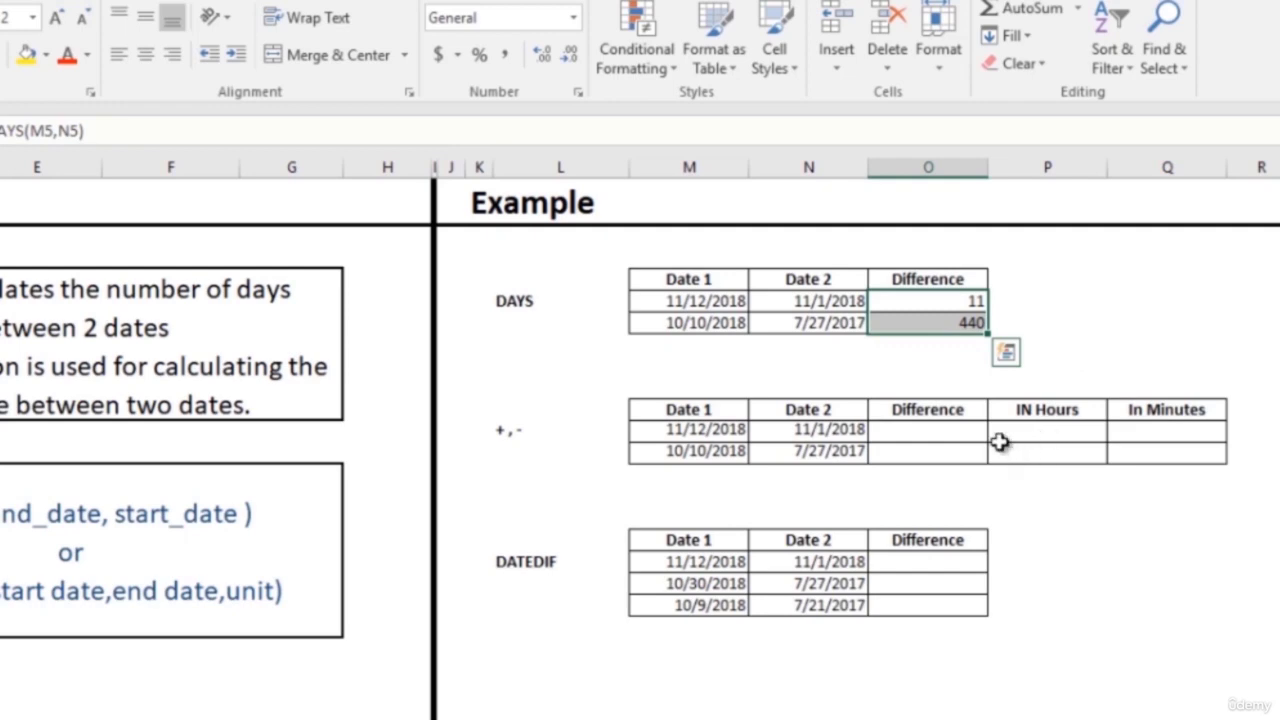
# Fill the Difference column with =M11-N11 for both rows, giving 11 and 440
pyautogui.click(943, 411)
pyautogui.click(944, 429)
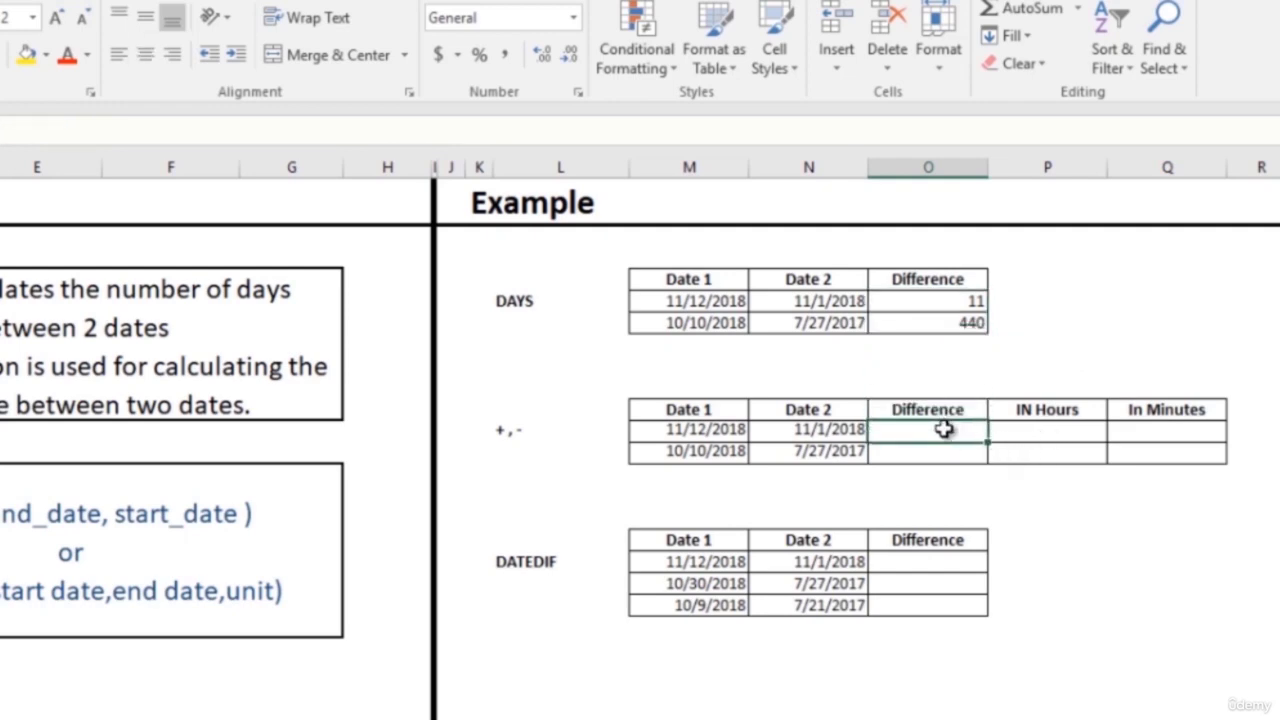
pyautogui.write('=')
pyautogui.click(688, 429)
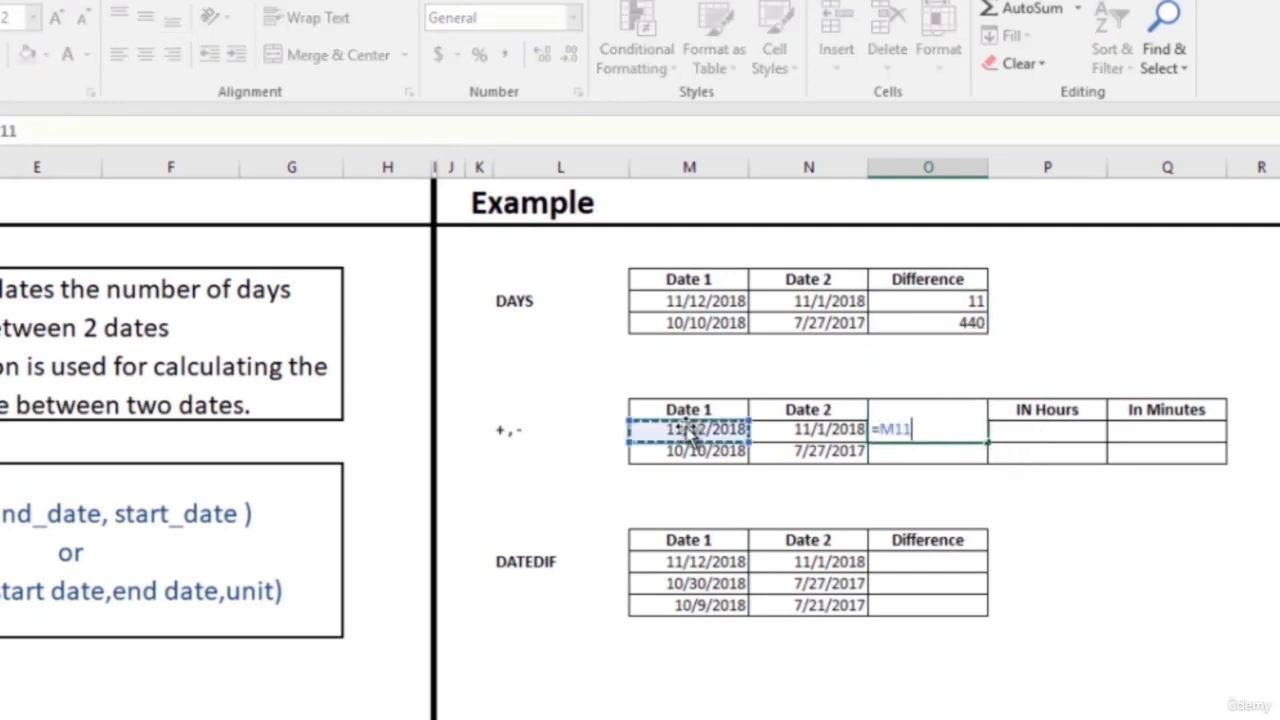
pyautogui.write('-')
pyautogui.click(820, 428)
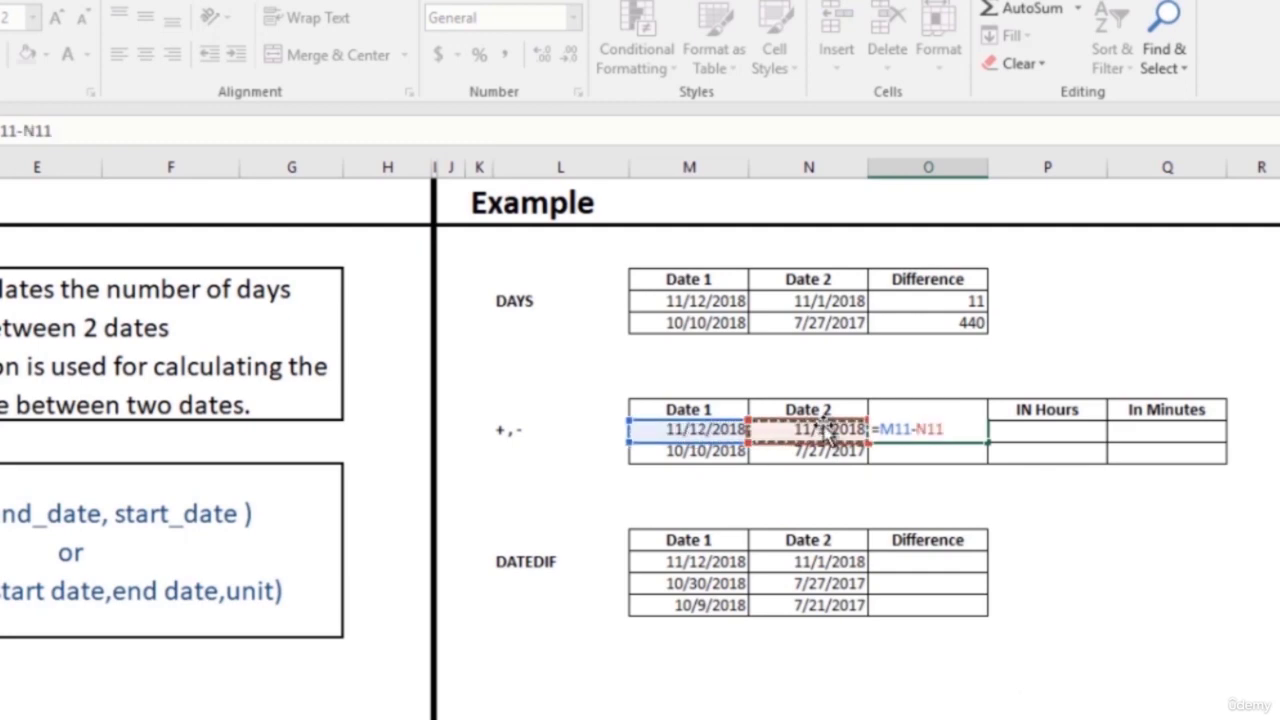
pyautogui.press('Return')
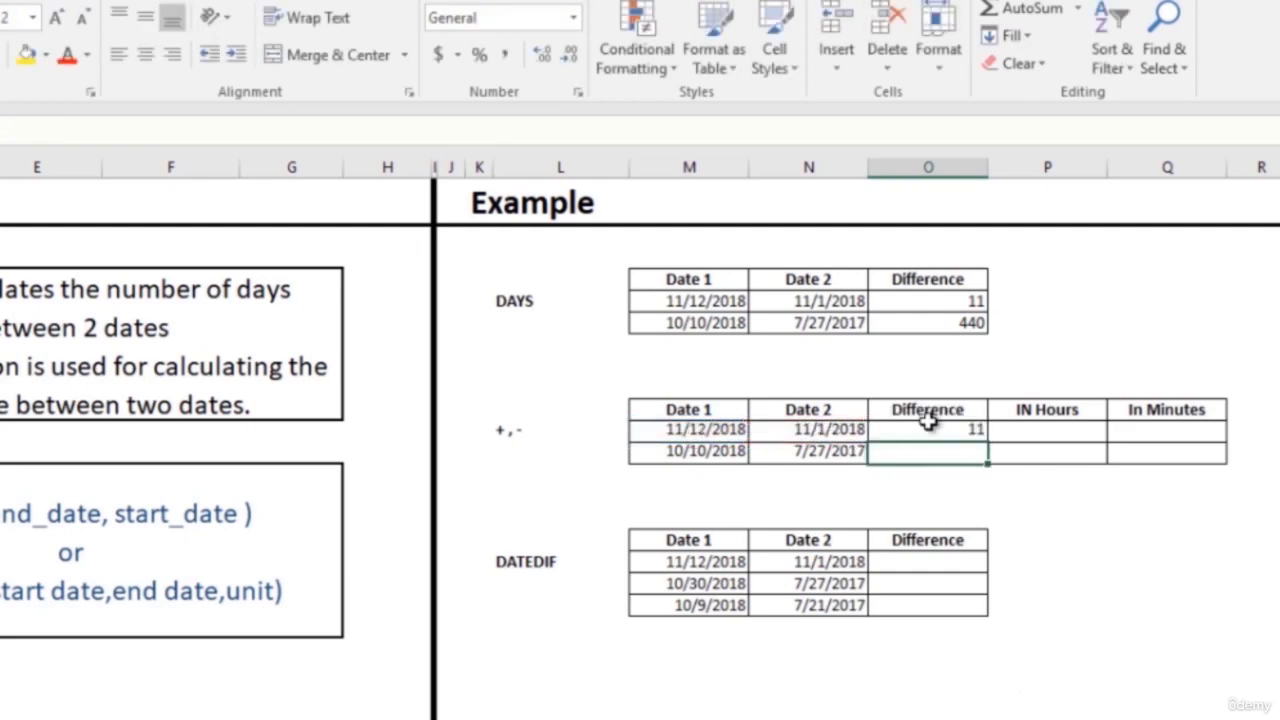
pyautogui.click(928, 428)
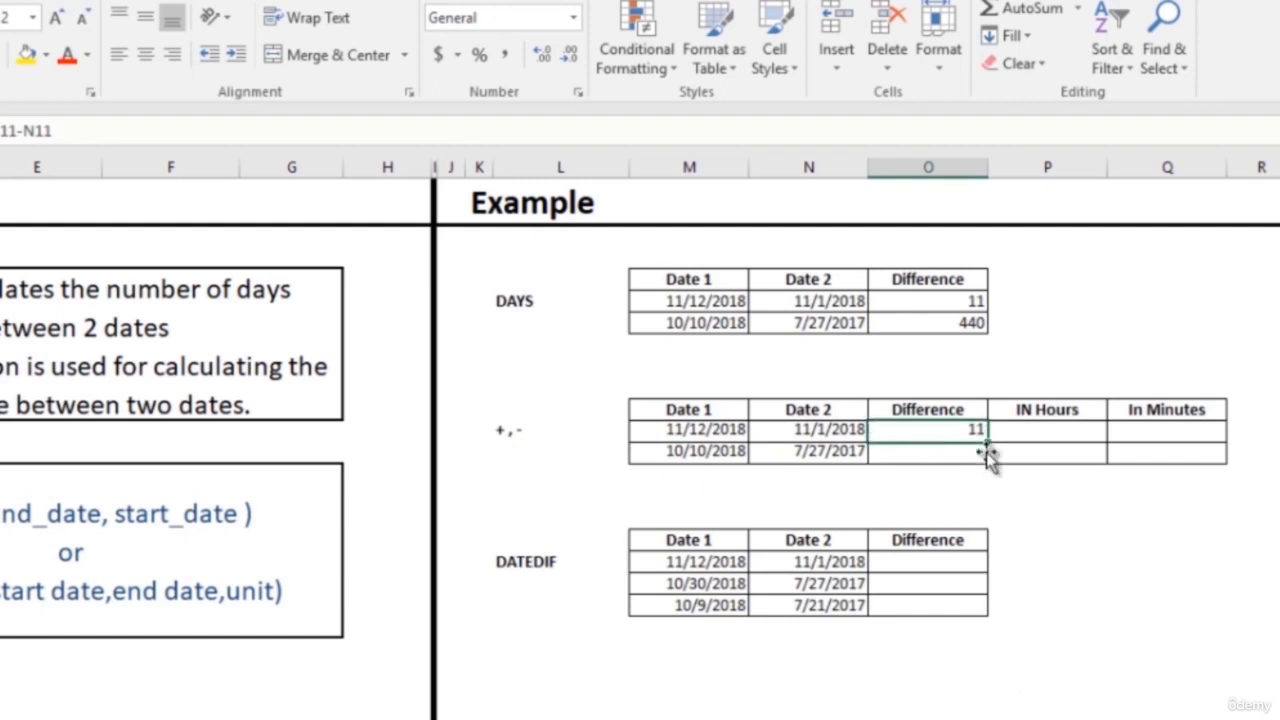
pyautogui.moveTo(987, 440); pyautogui.dragTo(987, 457)
# Fill IN Hours with =O11*24 for both rows, giving 264 and 10560
pyautogui.click(1018, 433)
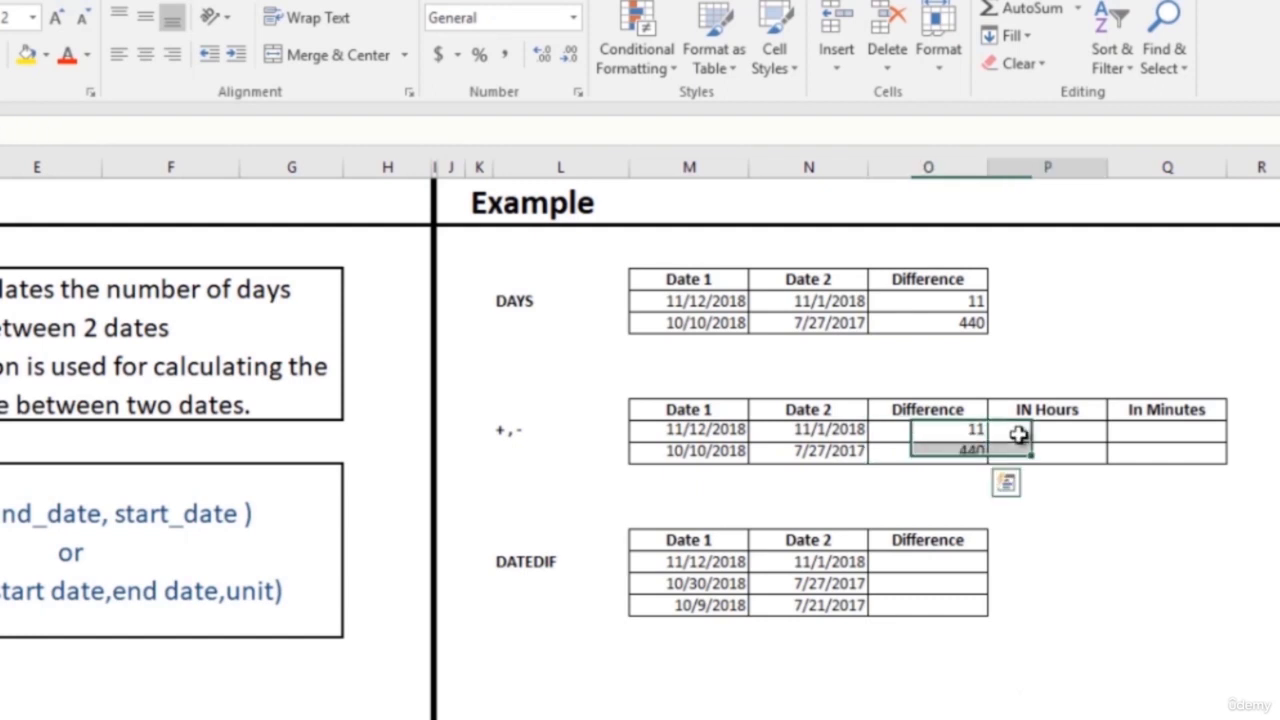
pyautogui.write('=')
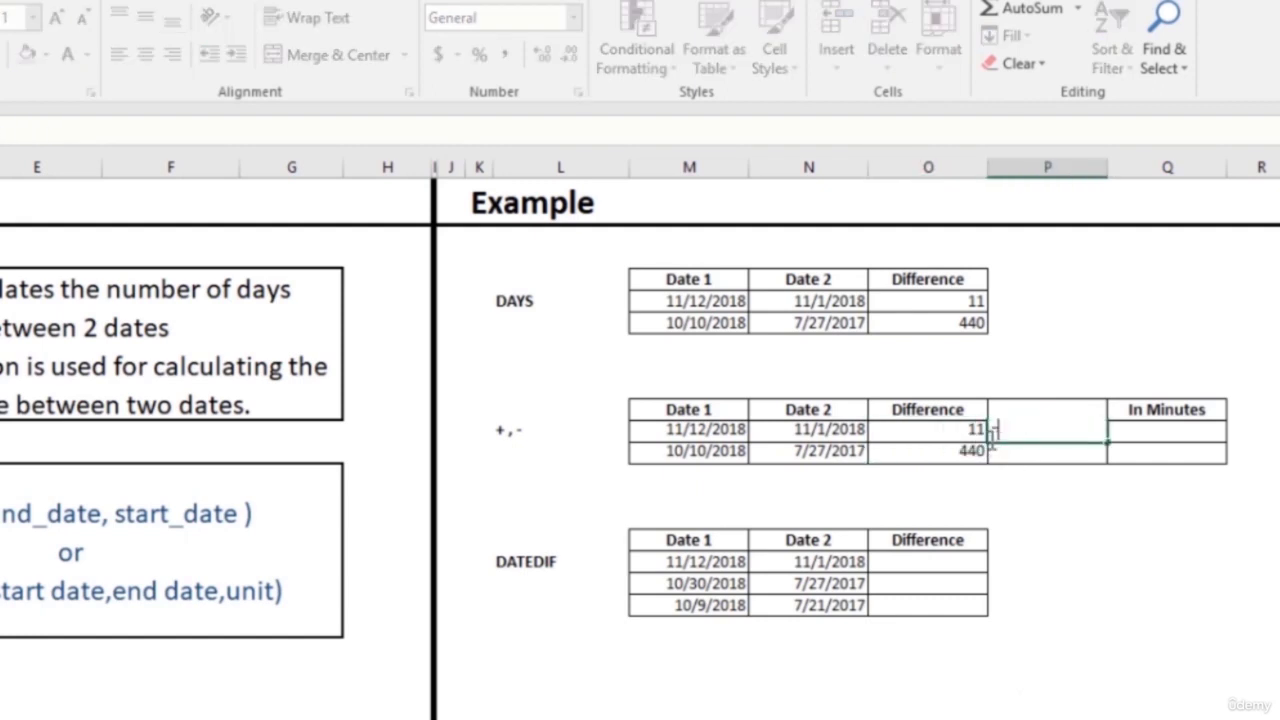
pyautogui.click(946, 428)
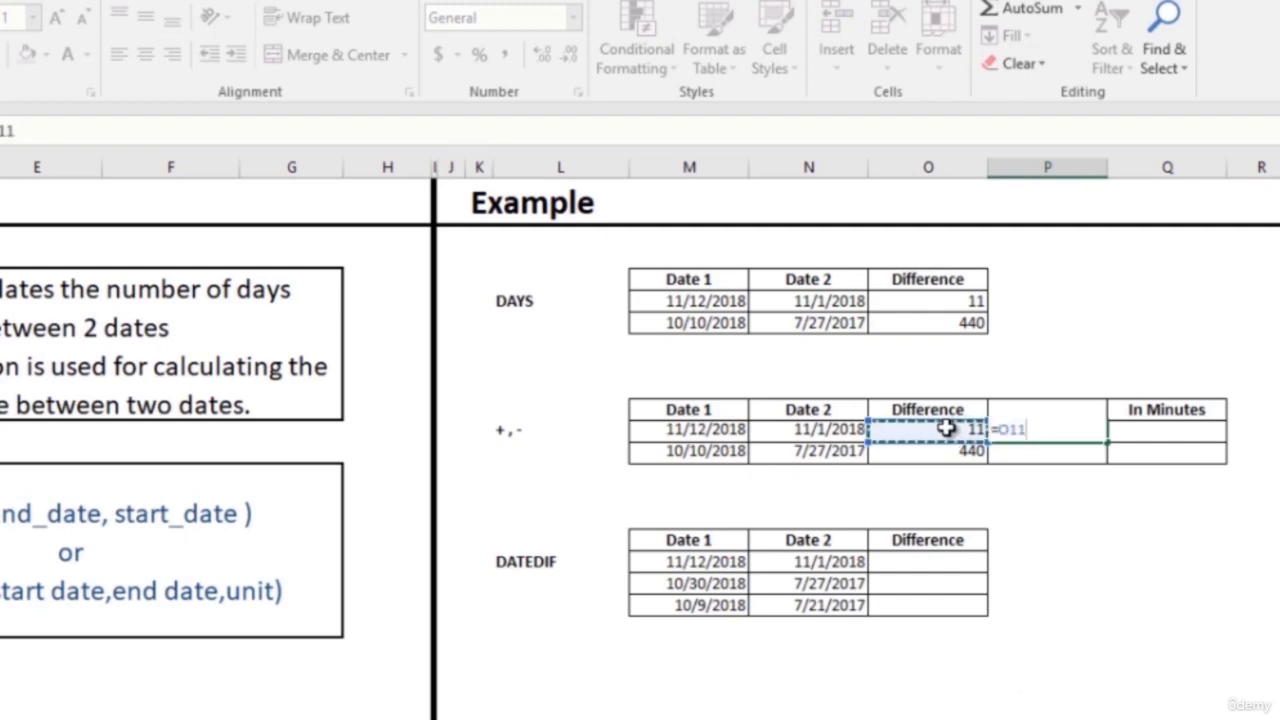
pyautogui.write('*24')
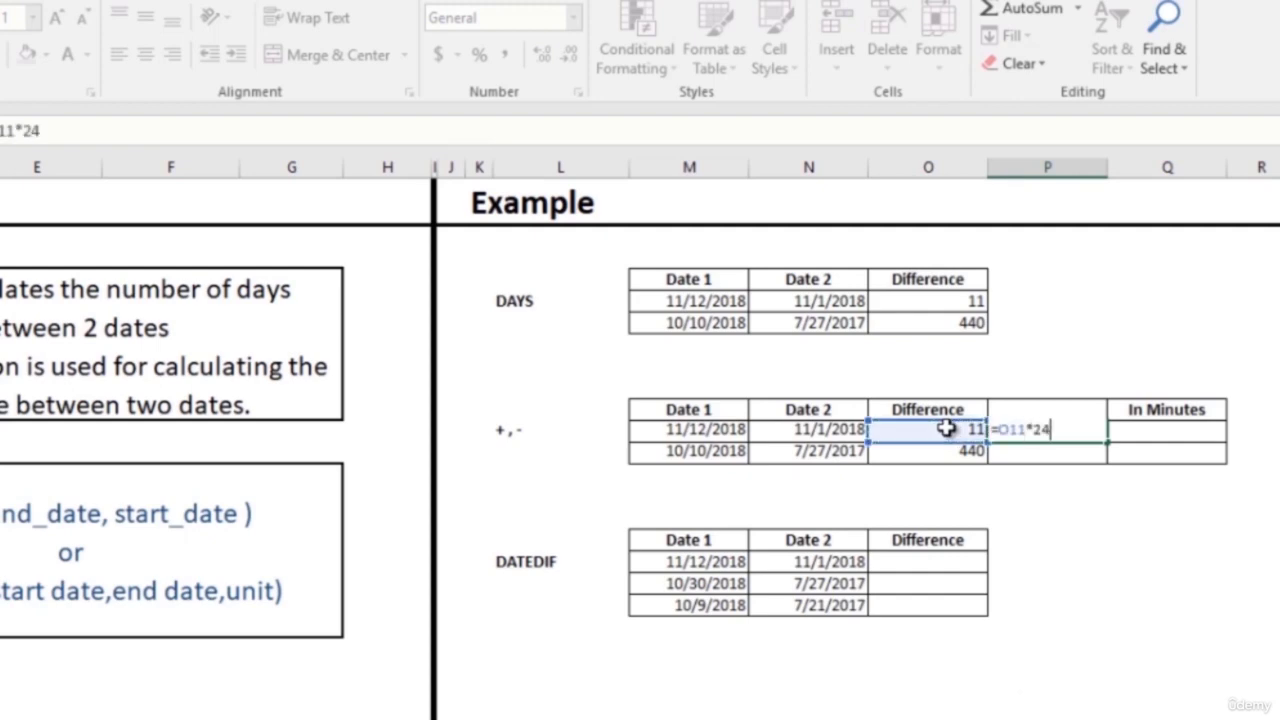
pyautogui.press('Return')
pyautogui.click(1083, 429)
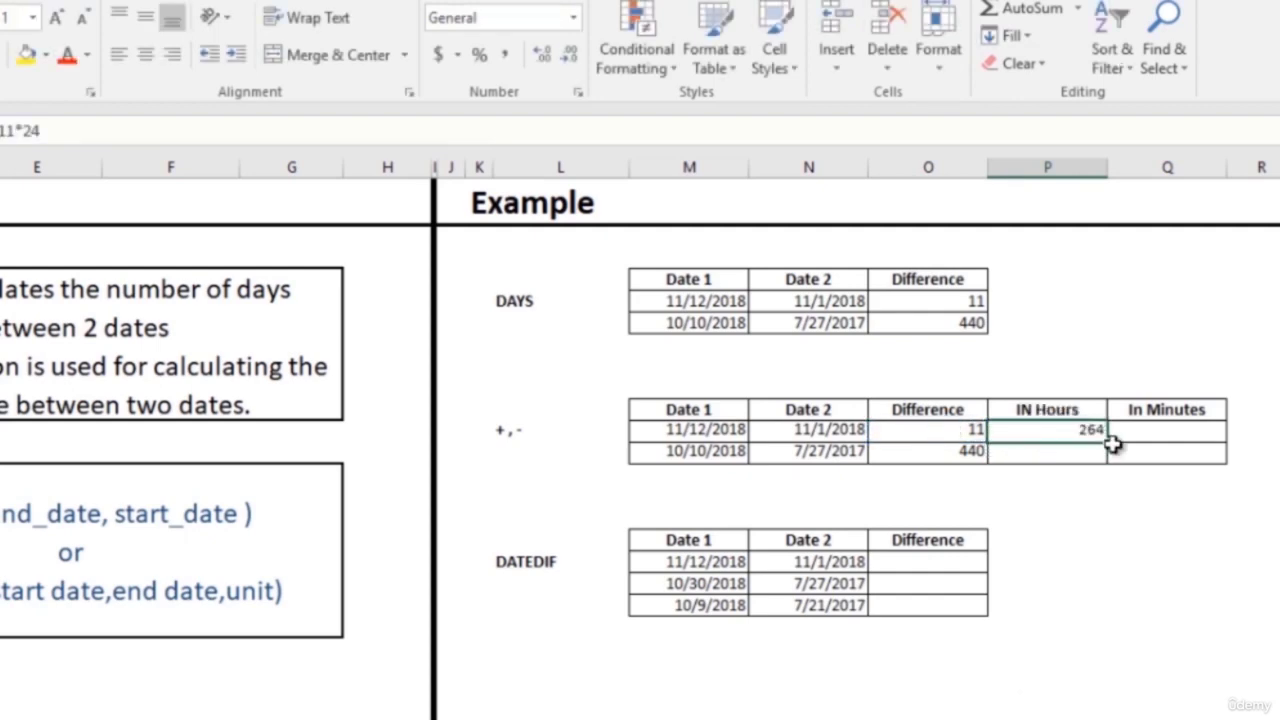
pyautogui.moveTo(1113, 447); pyautogui.dragTo(1113, 455)
# Fill In Minutes with =P11*60 for both rows, giving 15840 and 633600
pyautogui.click(1150, 433)
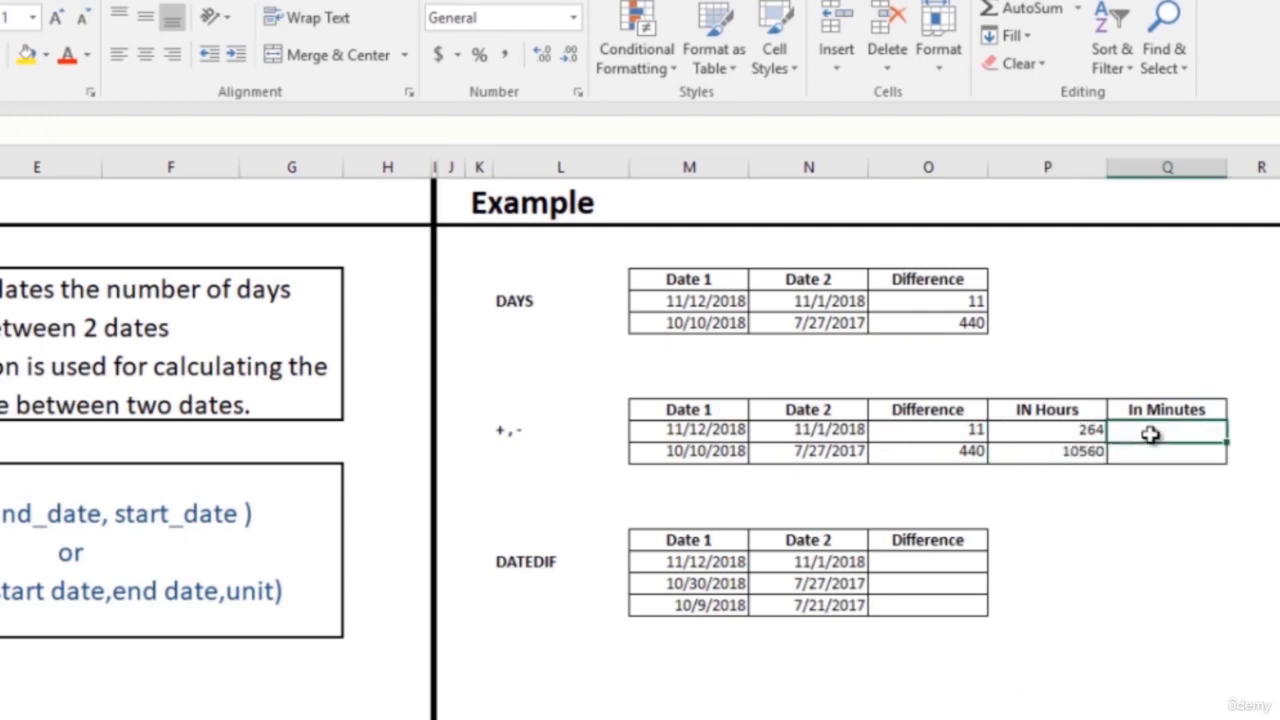
pyautogui.write('=')
pyautogui.click(1065, 430)
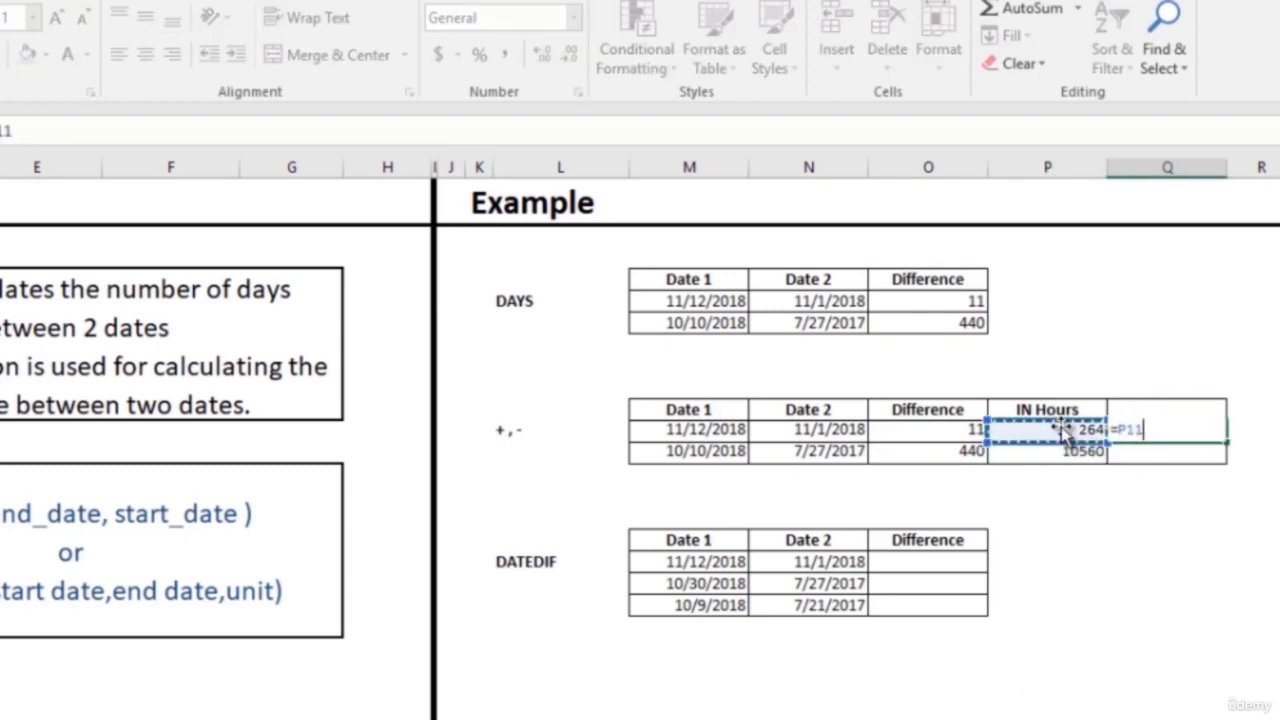
pyautogui.write('*')
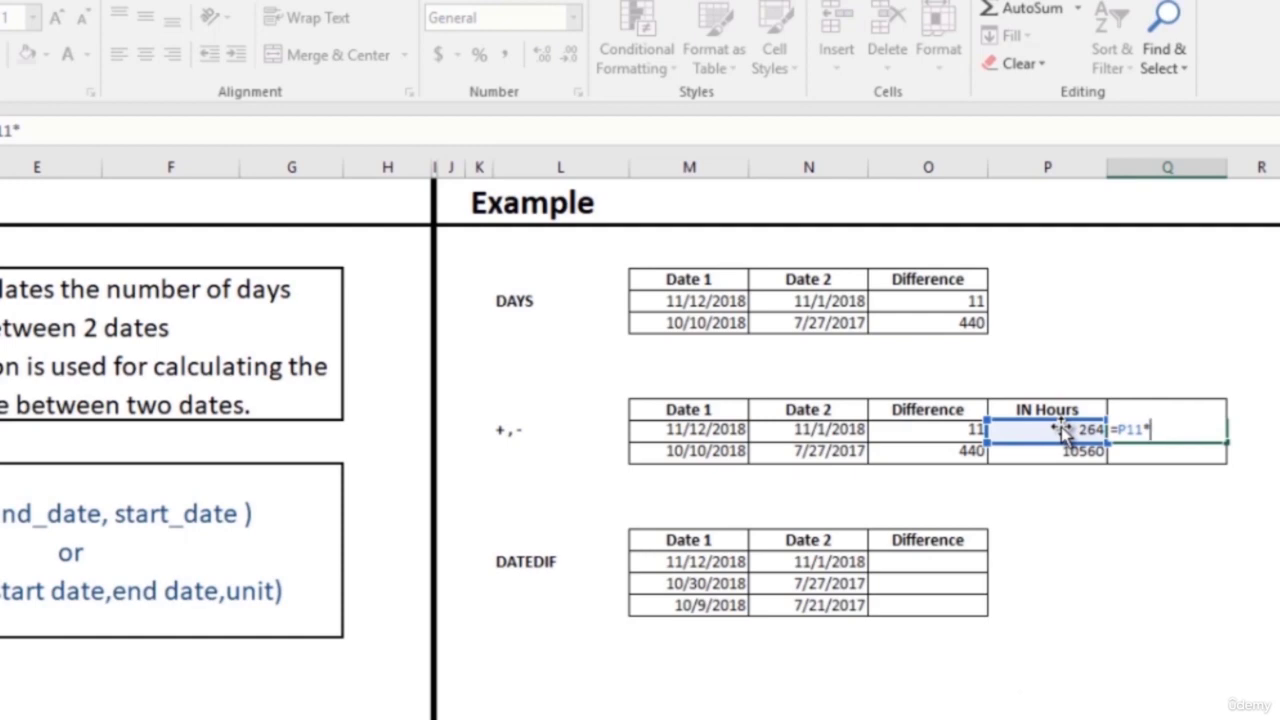
pyautogui.write('60')
pyautogui.press('Return')
pyautogui.click(1180, 430)
pyautogui.moveTo(1228, 440); pyautogui.dragTo(1228, 456)
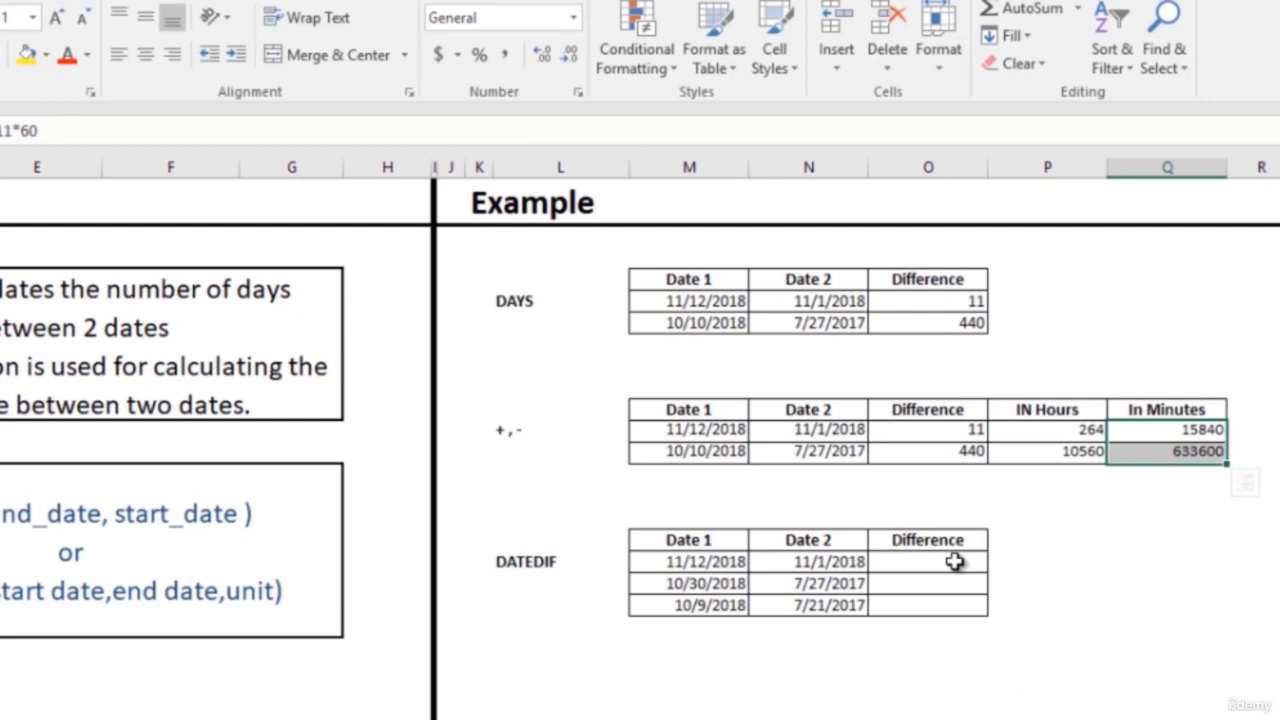
# Enter =DATEDIF(N17,M17,"d") in O17, returning 11 days
pyautogui.click(955, 562)
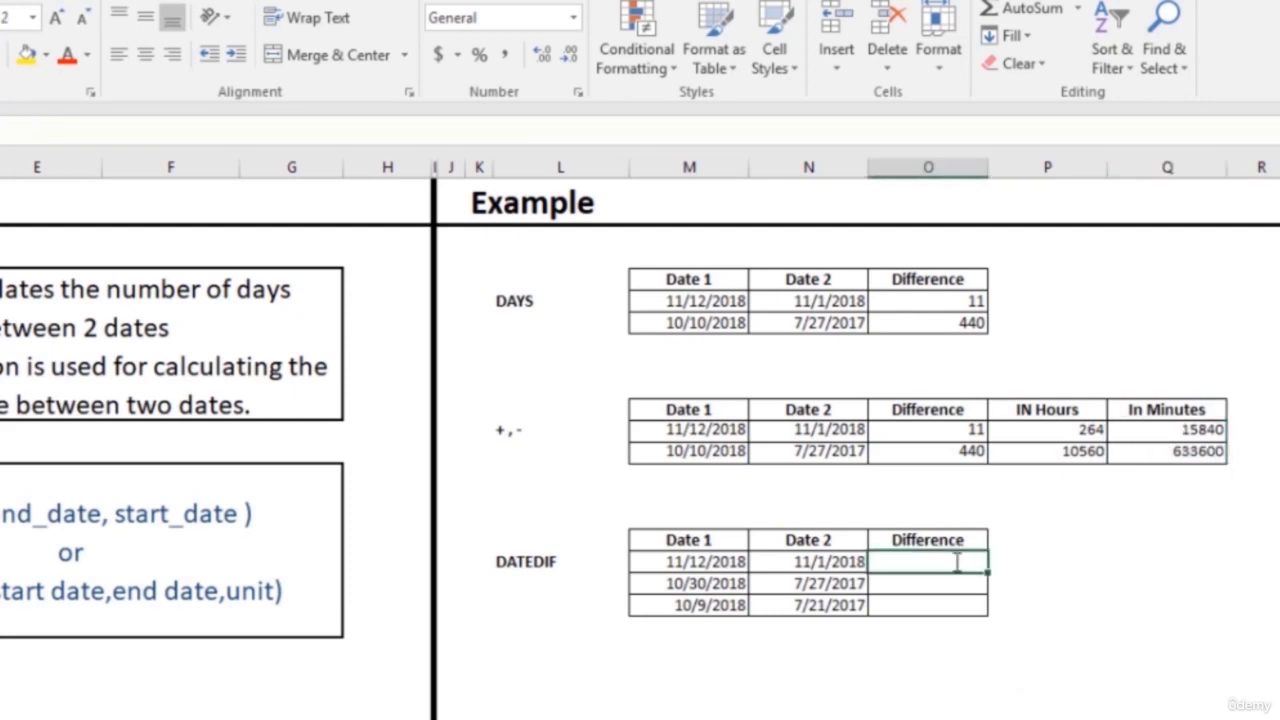
pyautogui.write('=date')
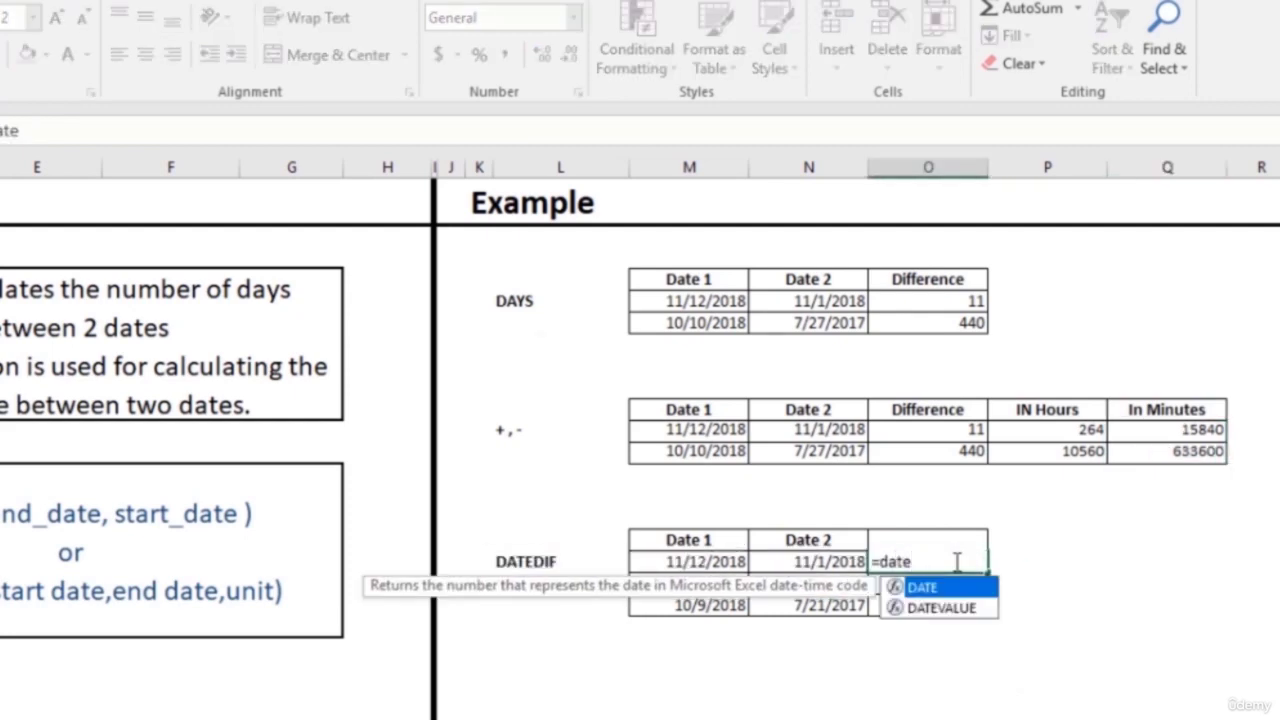
pyautogui.write('dif')
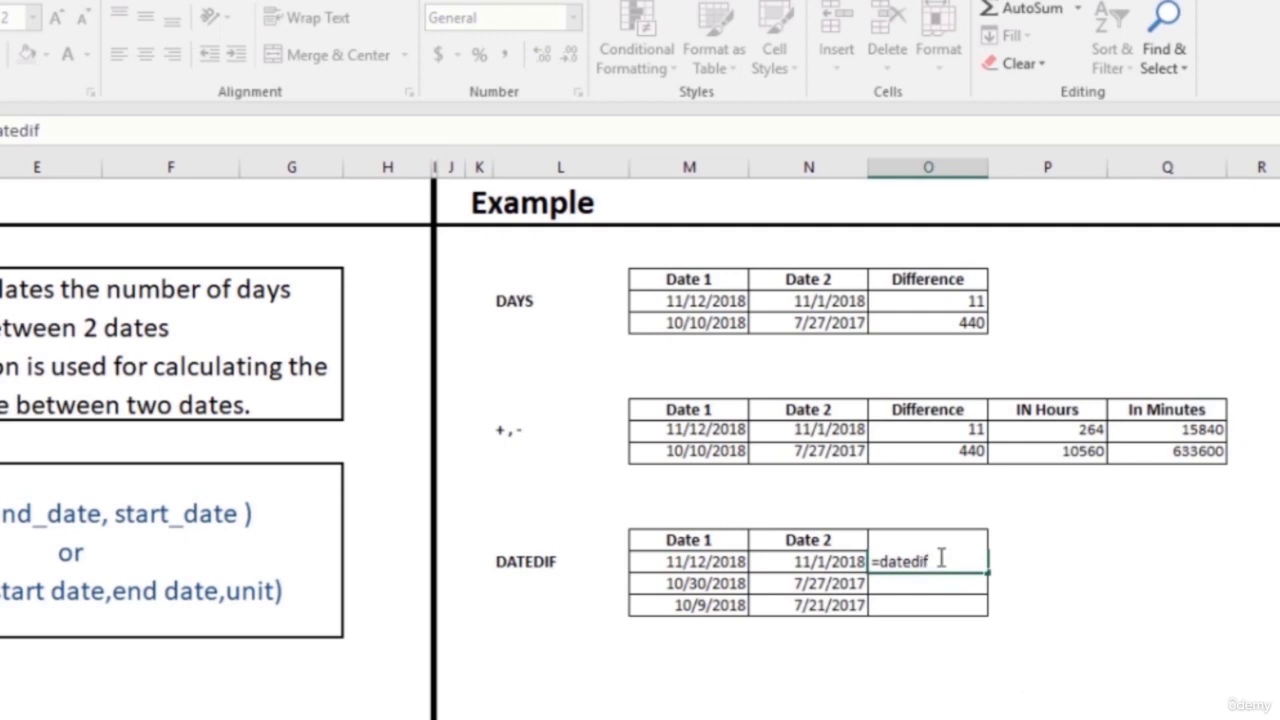
pyautogui.write('(')
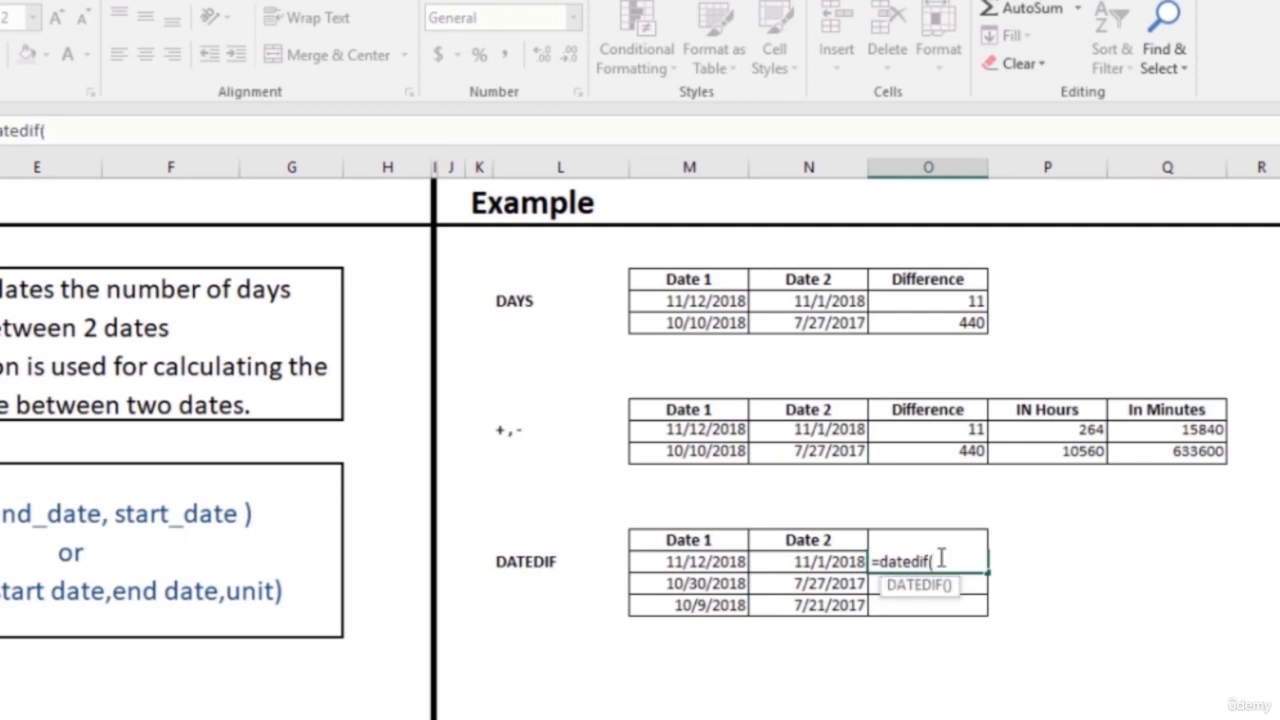
pyautogui.press('Left')
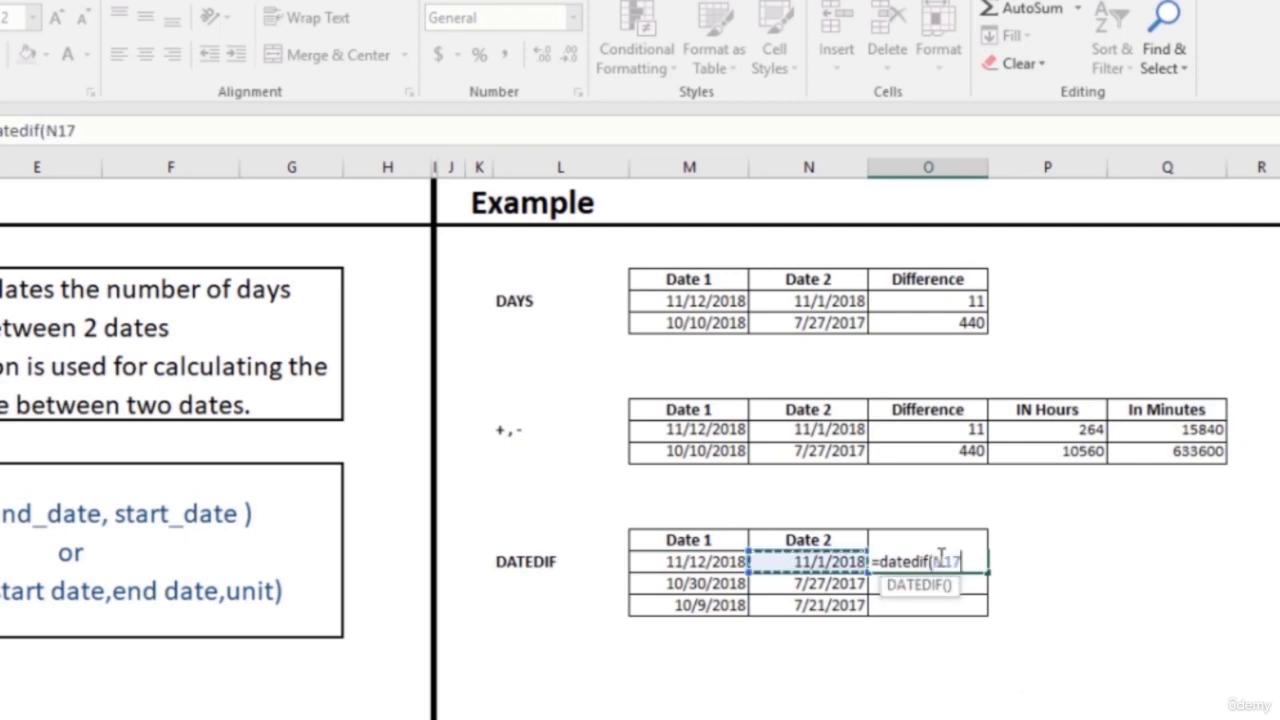
pyautogui.write(',')
pyautogui.press('Left')
pyautogui.press('Left')
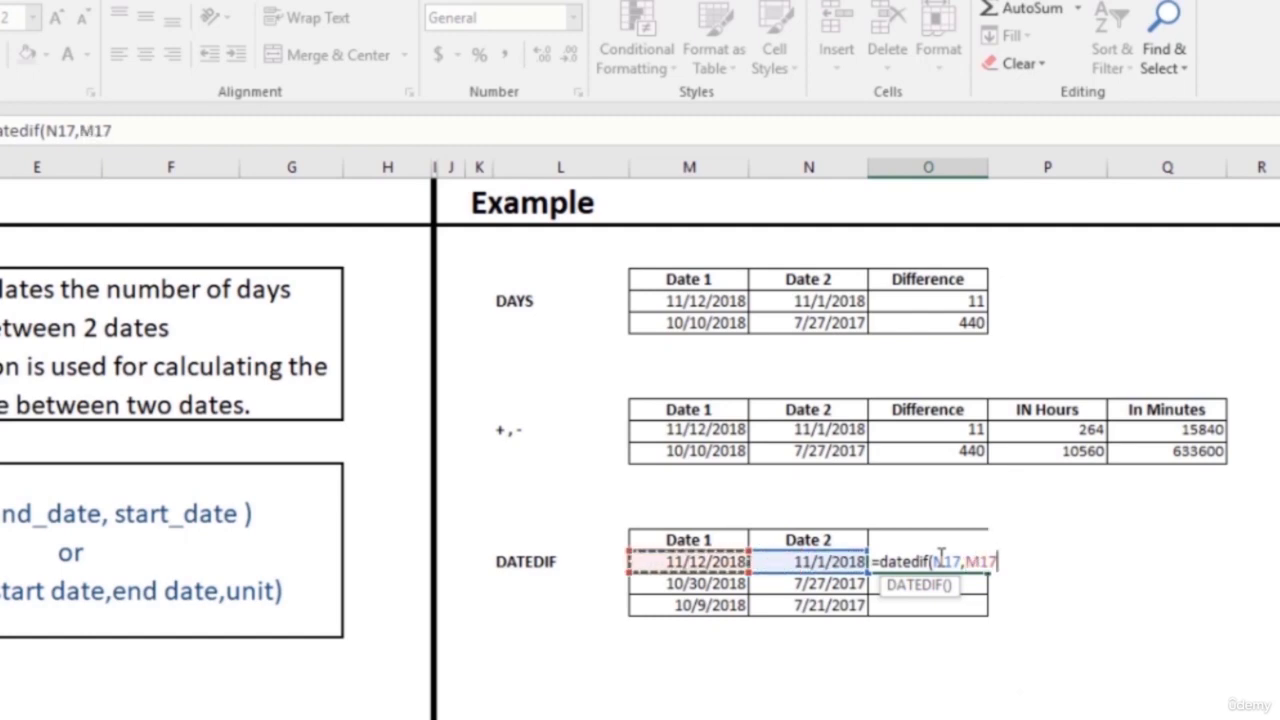
pyautogui.write(',"')
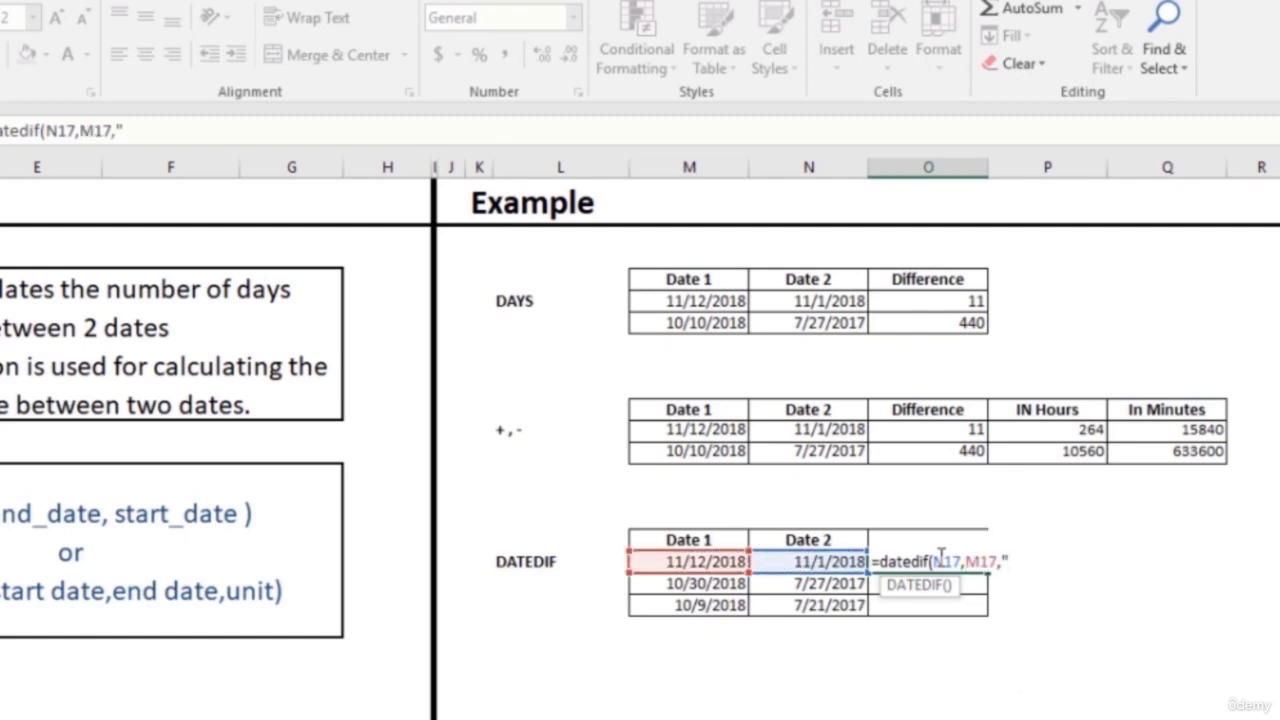
pyautogui.write('d"')
pyautogui.write(')')
pyautogui.press('Return')
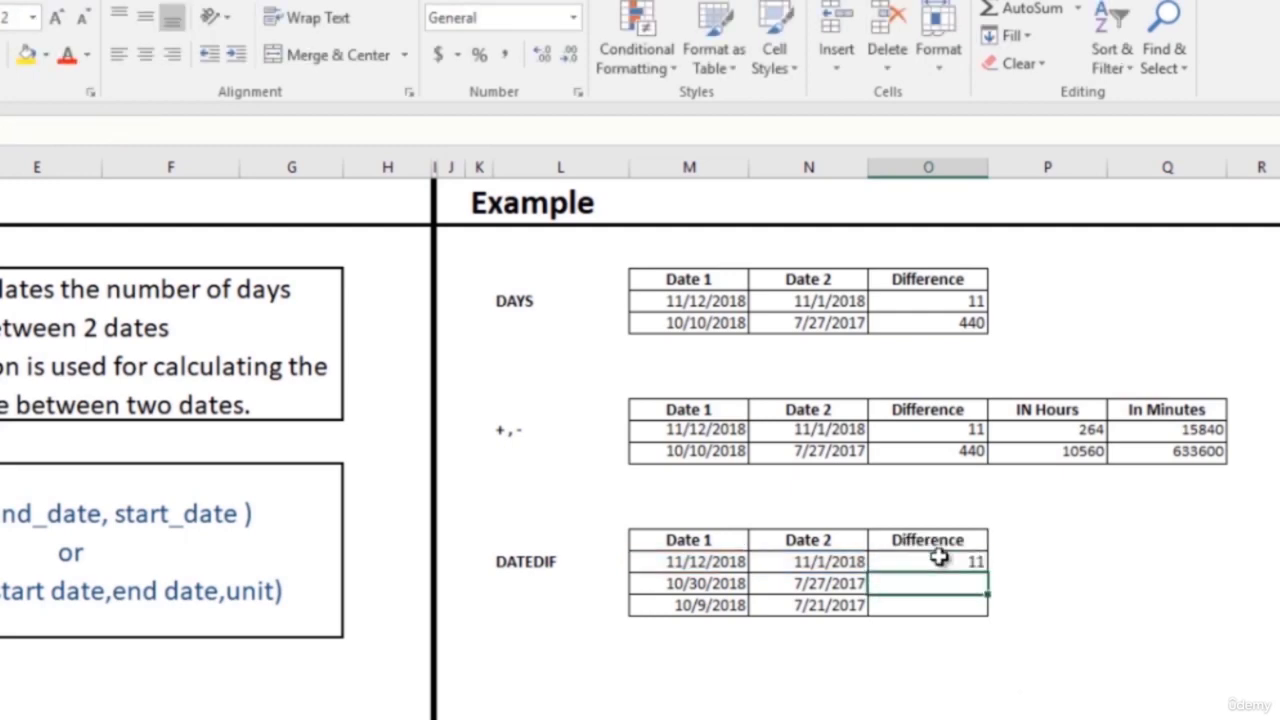
pyautogui.click(940, 558)
# Enter =DATEDIF(N18,M18,"m") in O18, returning 15 months
pyautogui.click(933, 584)
pyautogui.write('=date')
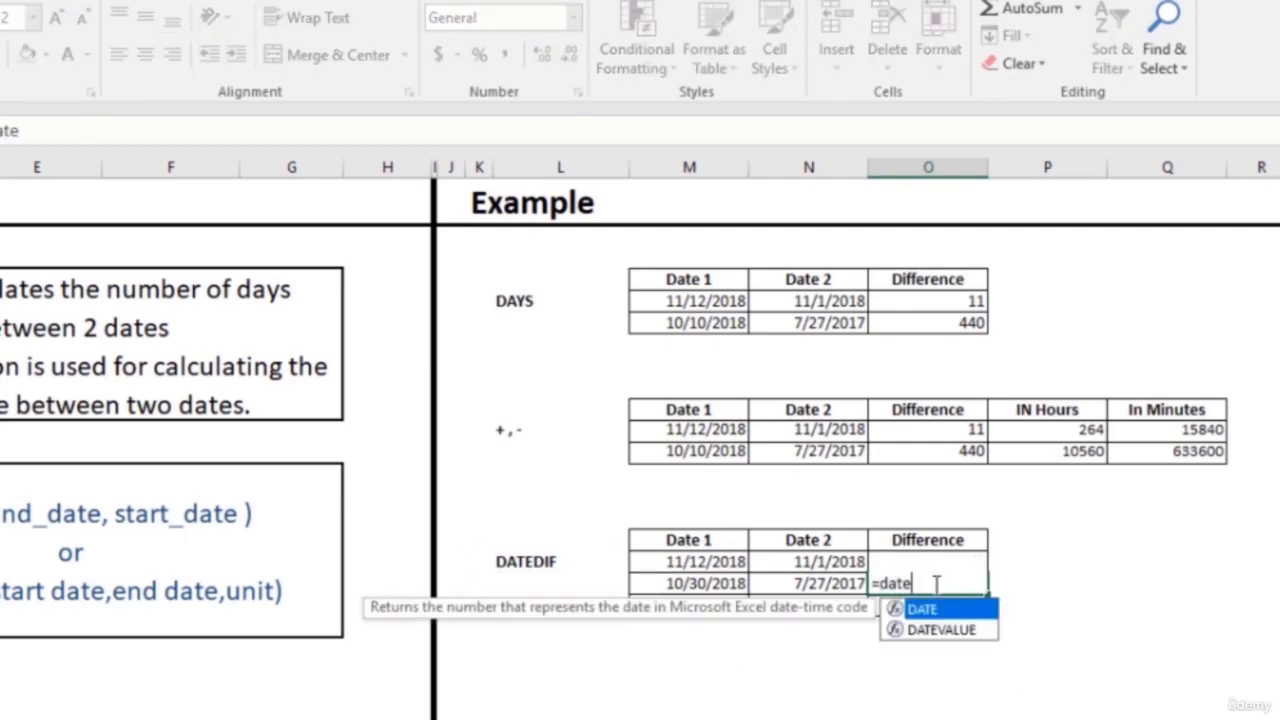
pyautogui.write('dif')
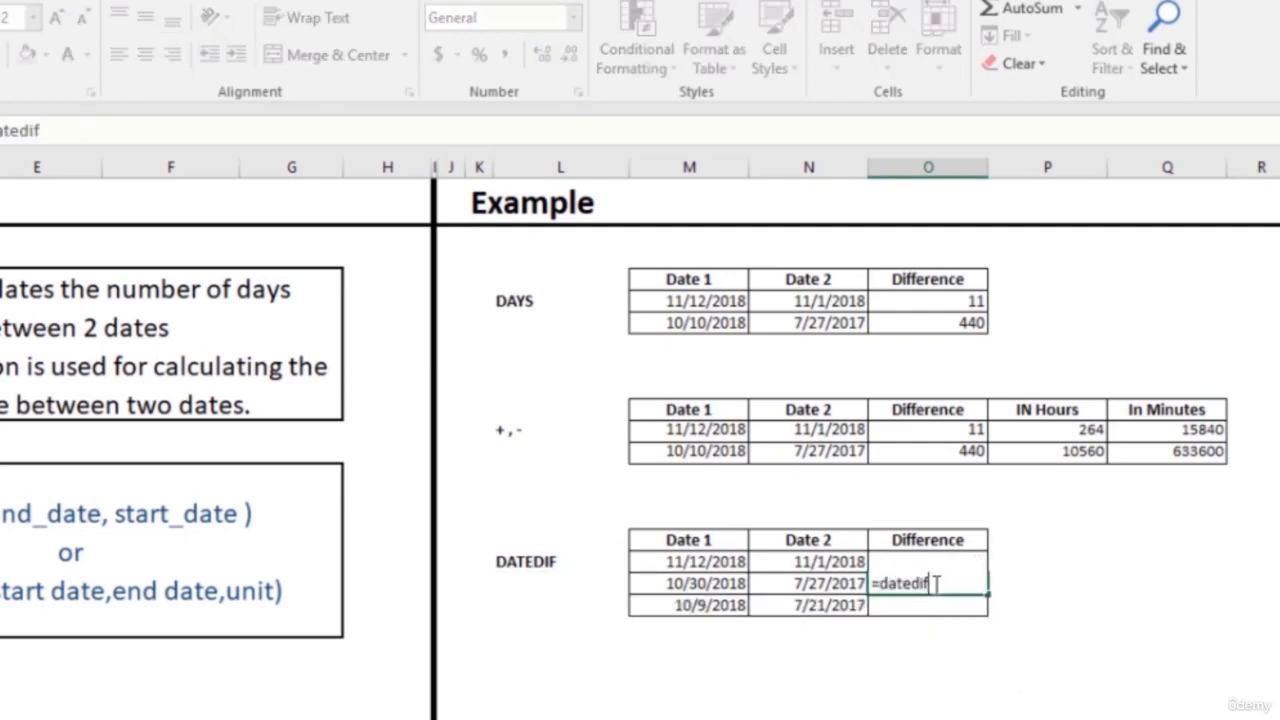
pyautogui.write('(')
pyautogui.press('Left')
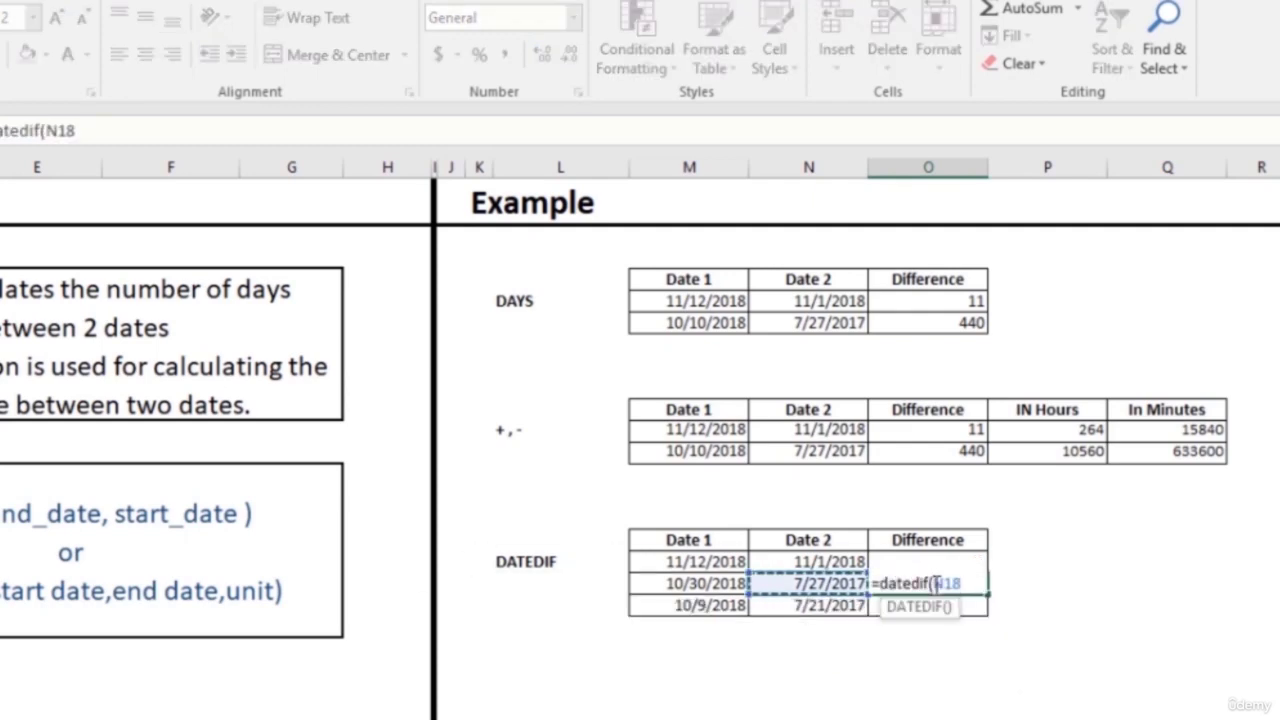
pyautogui.write(',')
pyautogui.press('Left')
pyautogui.press('Left')
pyautogui.write(',')
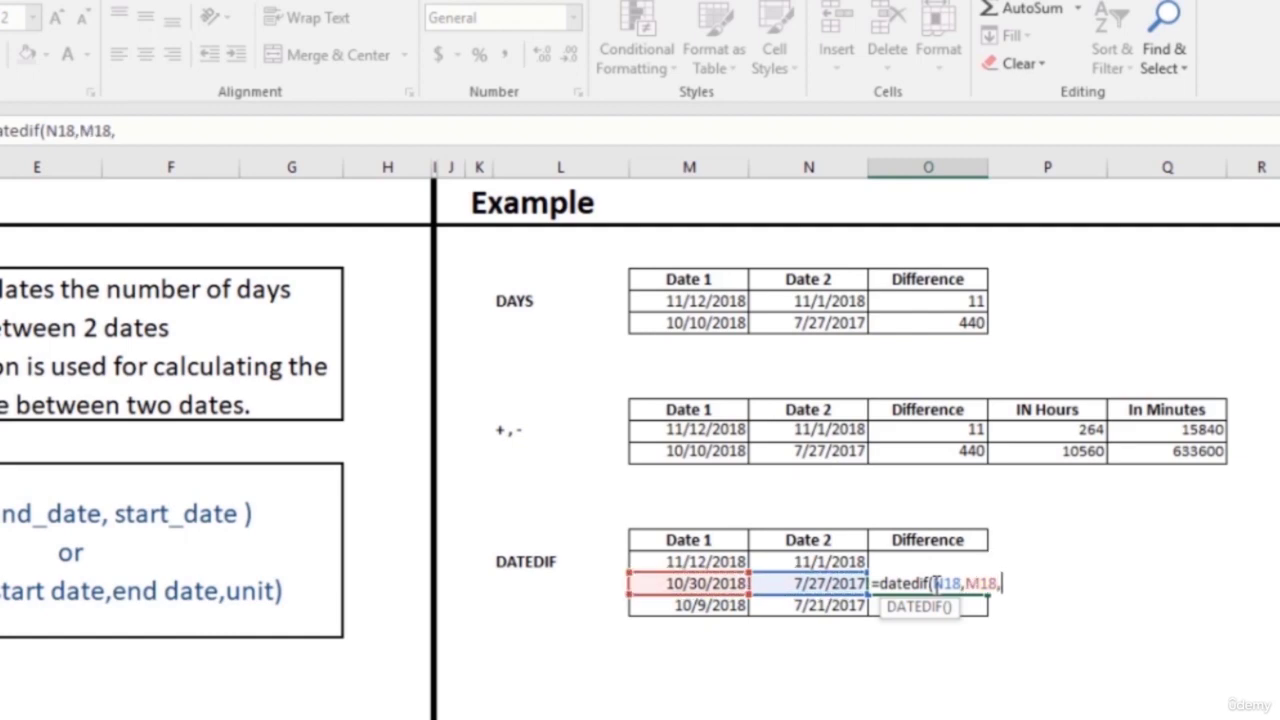
pyautogui.write('"m"')
pyautogui.write(')')
pyautogui.press('Return')
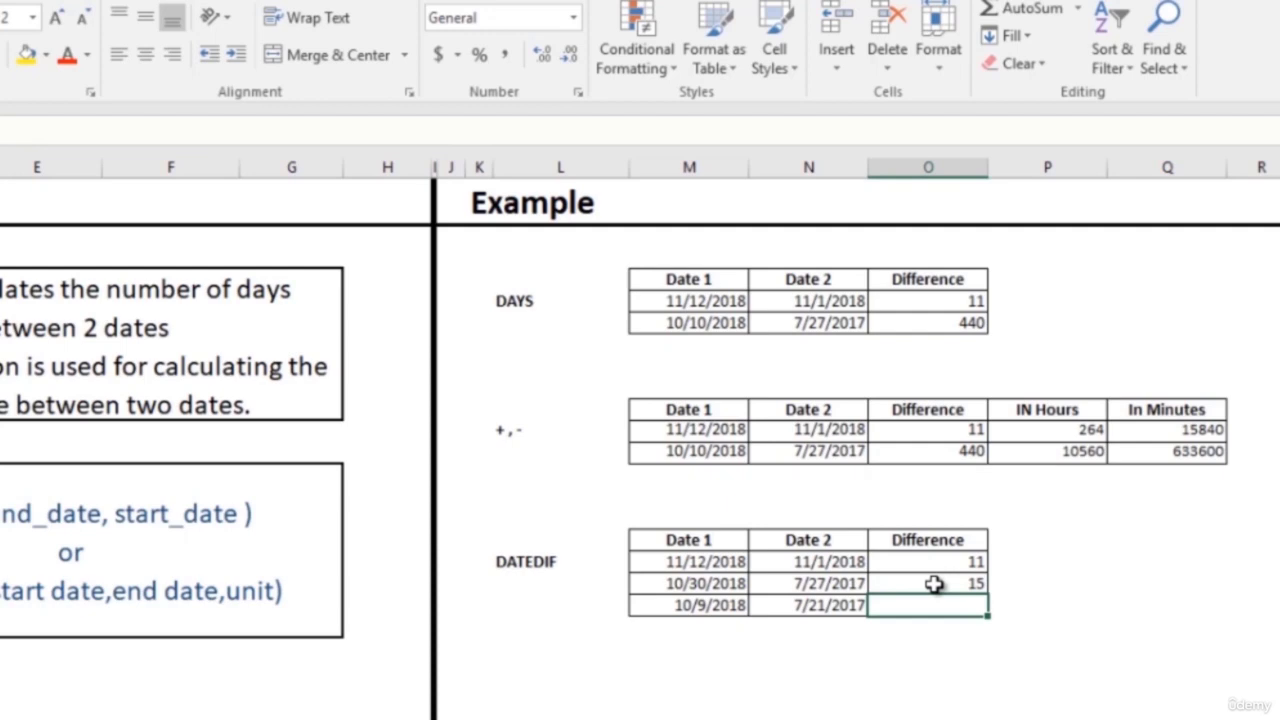
# Enter =DATEDIF(N19,M19,"y") in O19, returning 1 year
pyautogui.write('=dat')
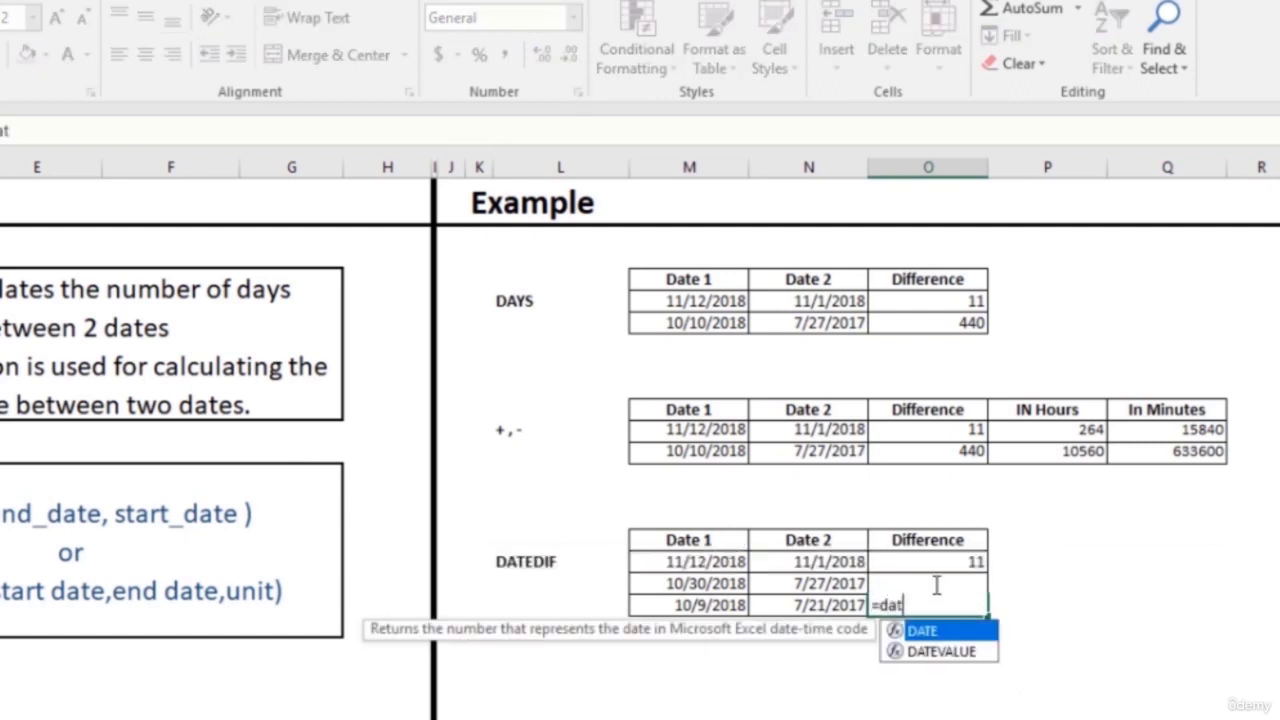
pyautogui.write('edif(')
pyautogui.press('Left')
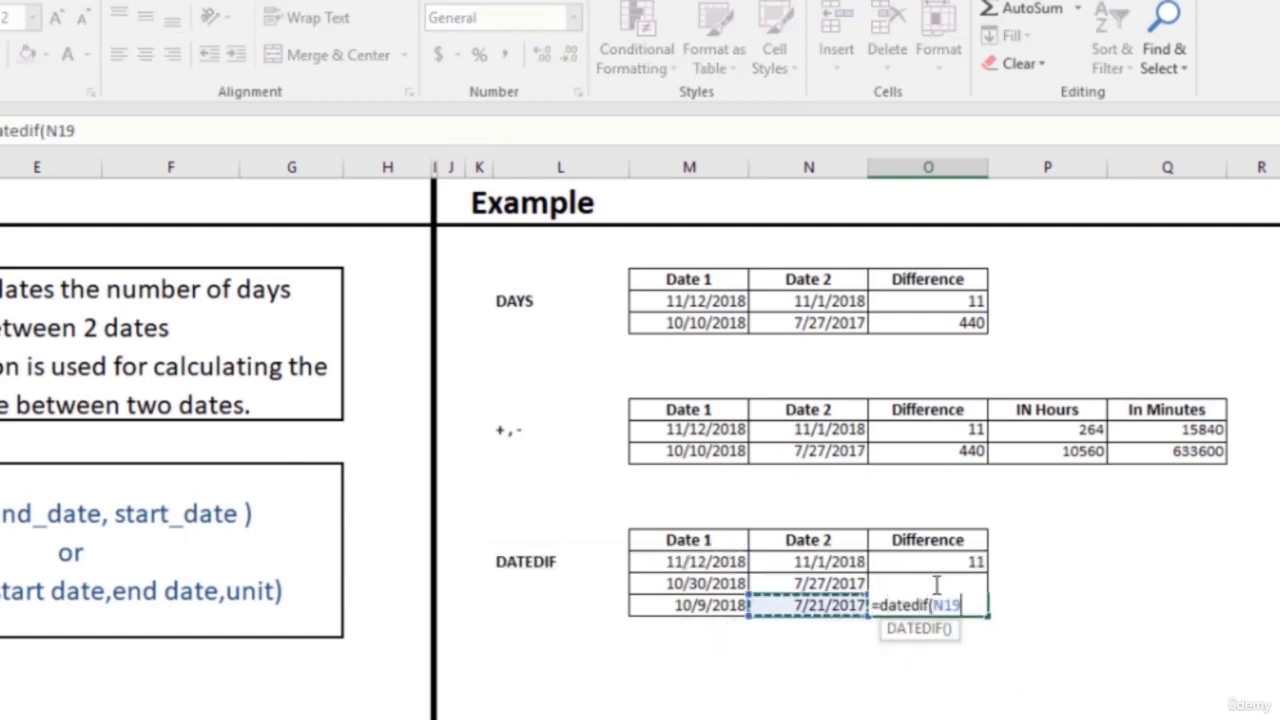
pyautogui.write(',')
pyautogui.press('Left')
pyautogui.press('Left')
pyautogui.write(',')
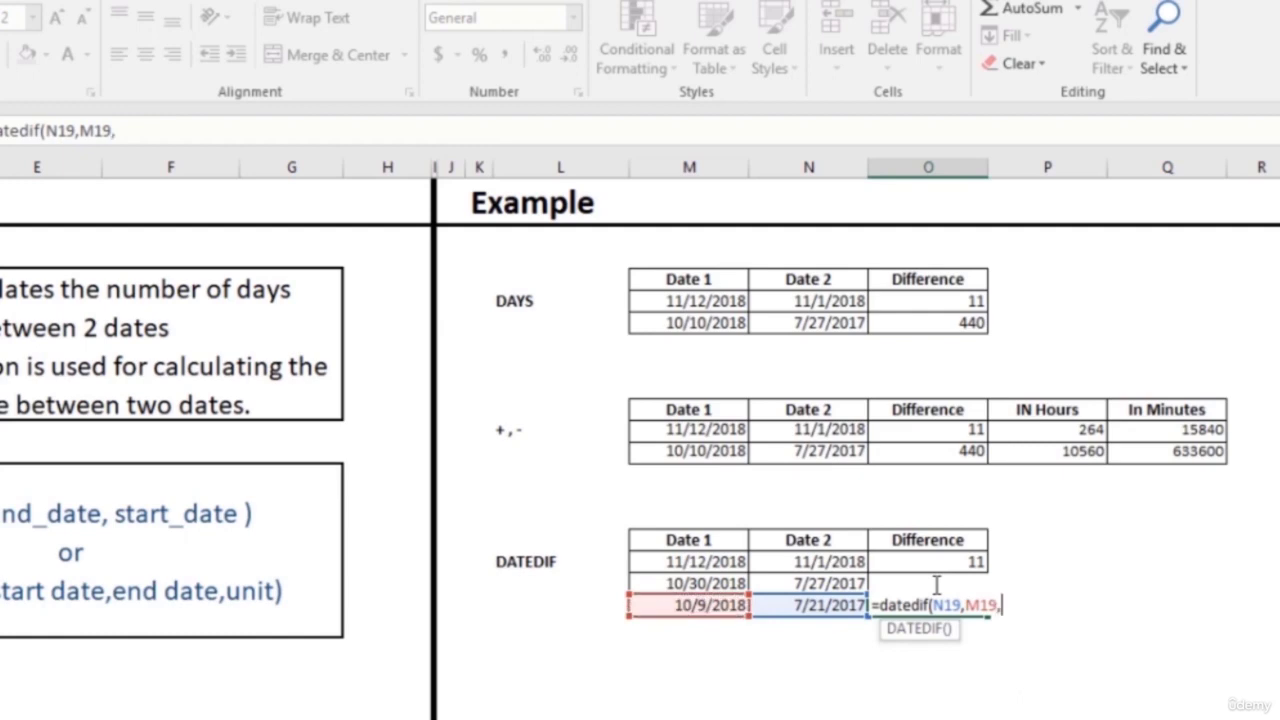
pyautogui.write('"y"')
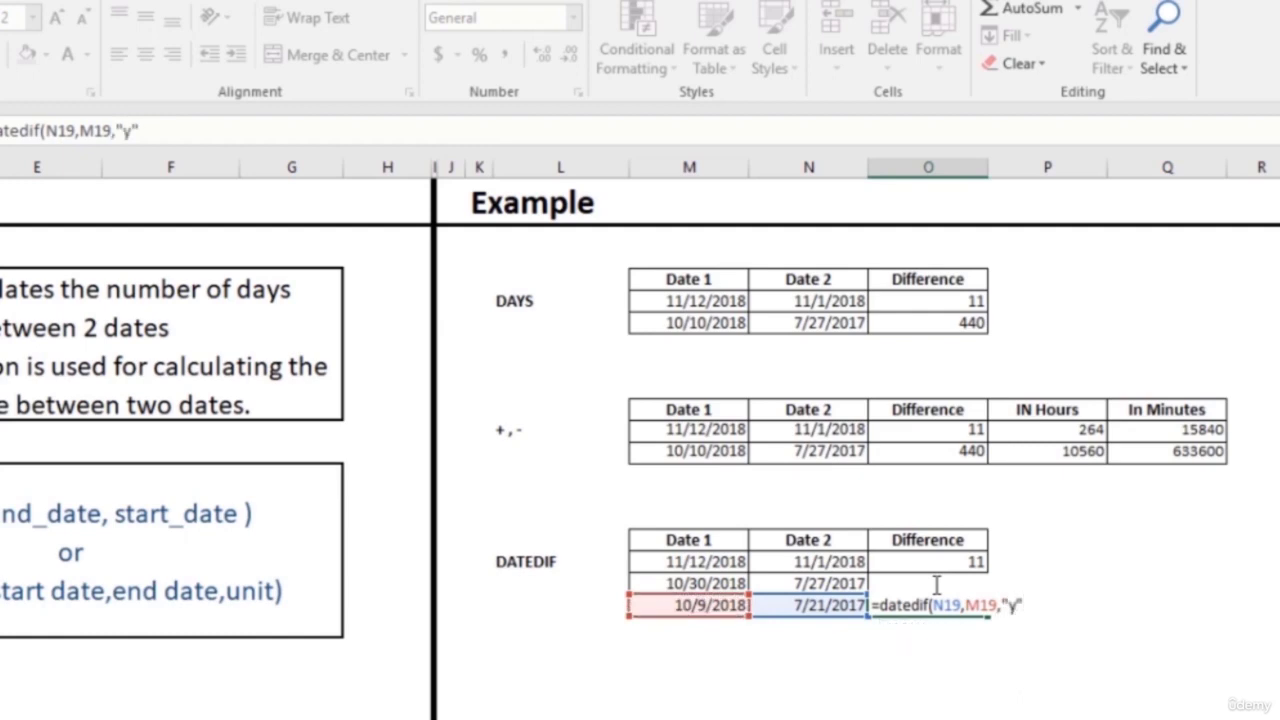
pyautogui.press('Return')
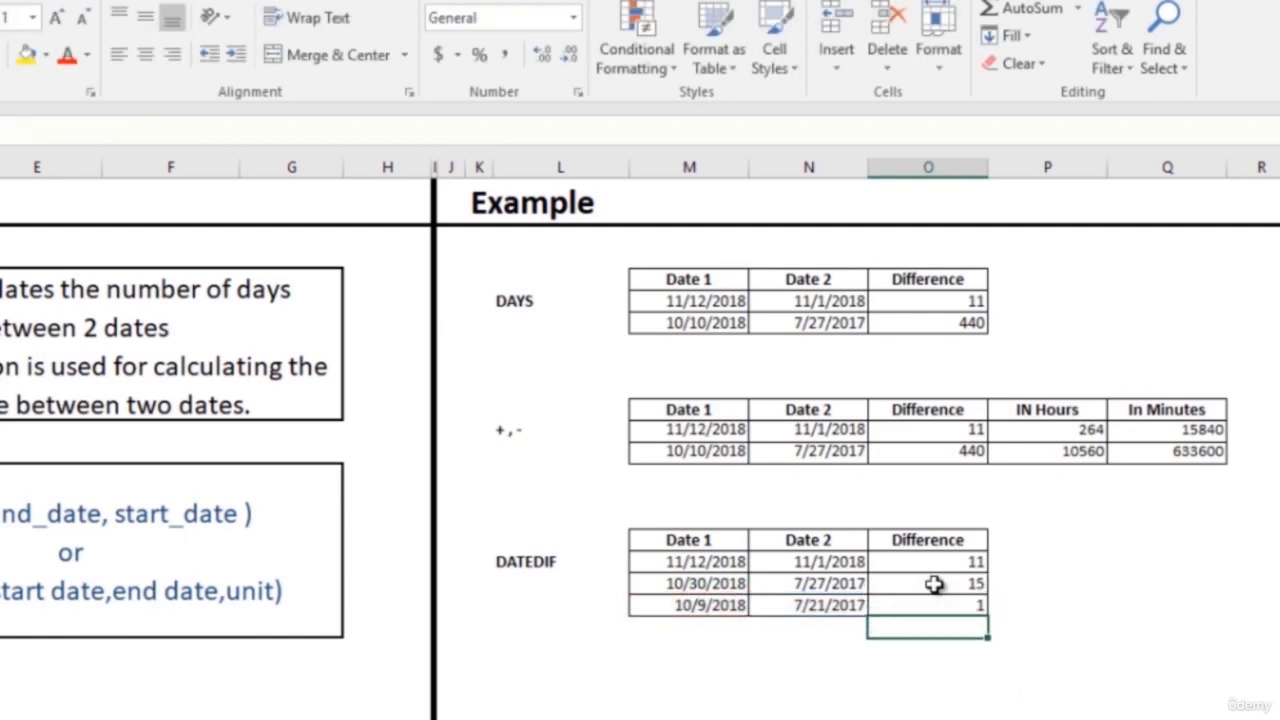